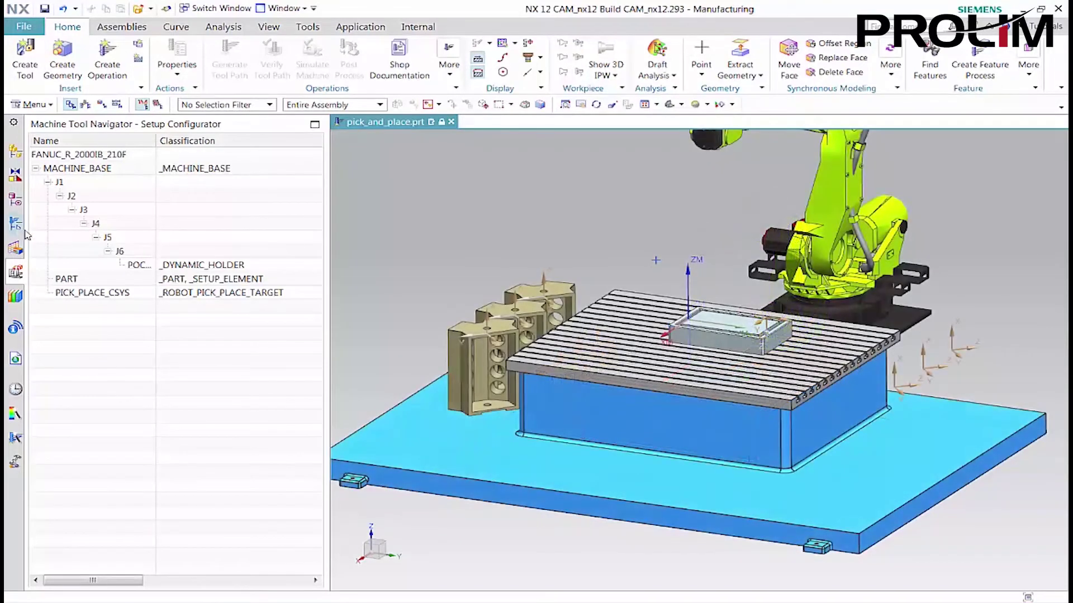
Step: Insert a new machine component PICK_PLACE_CSYS under MACHINE_BASE and rename its junction
right_click(105, 169)
mouse_move(140, 204)
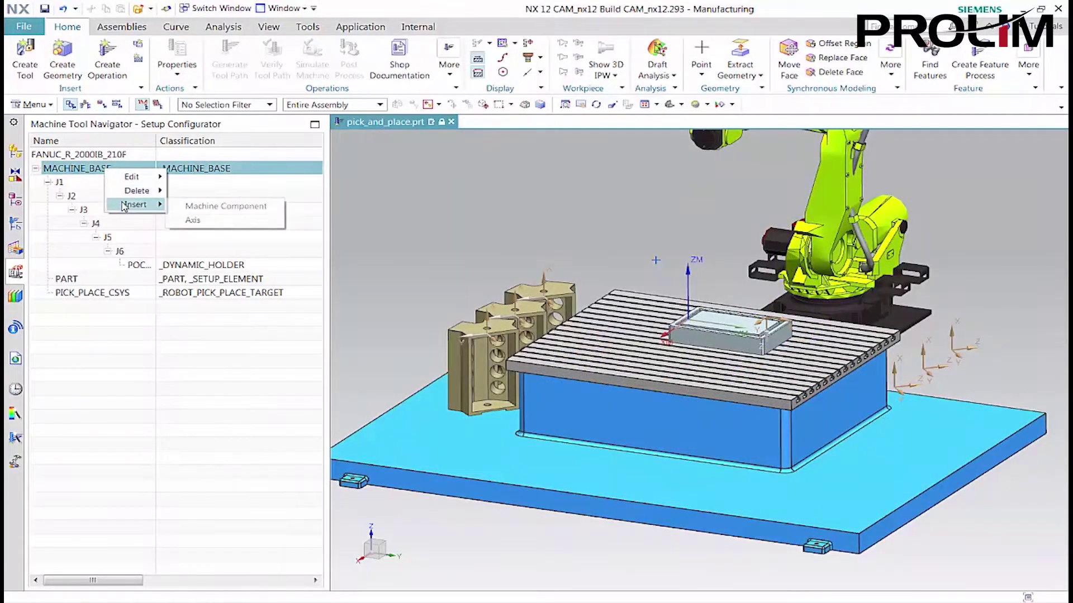
click(176, 208)
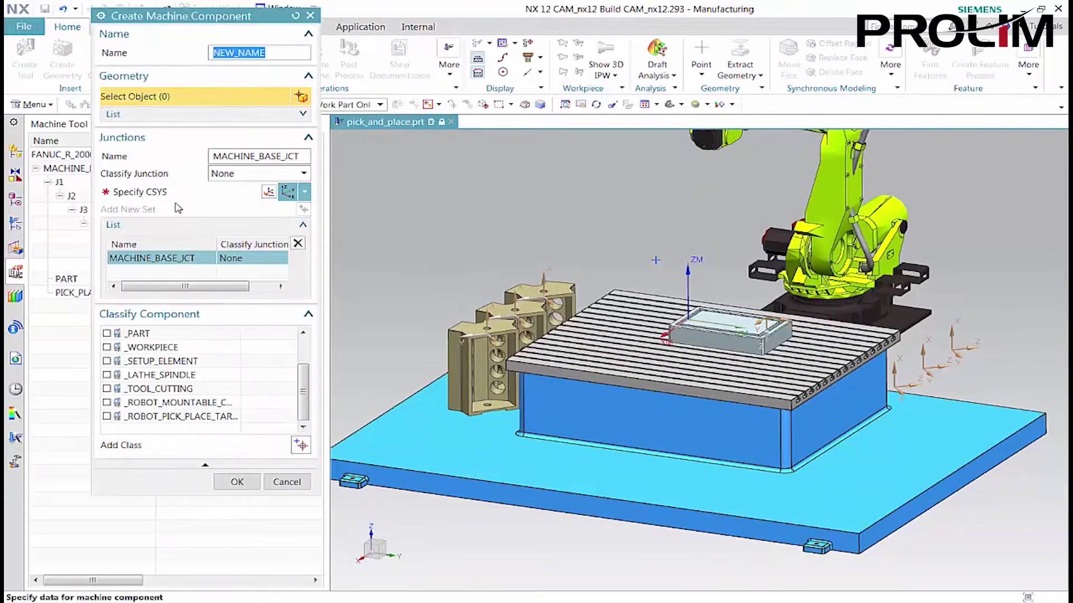
text(PICK_A_PLACE)
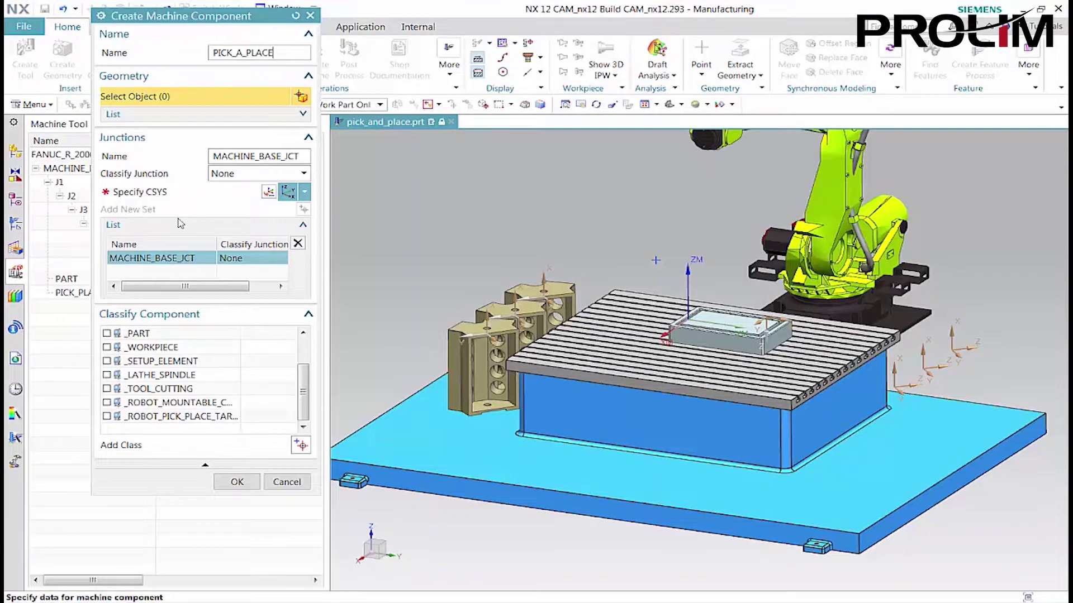
double_click(223, 155)
text(PART_A_PICK)
Step: Position the junction at the existing coordinate system of the stored parts
click(269, 192)
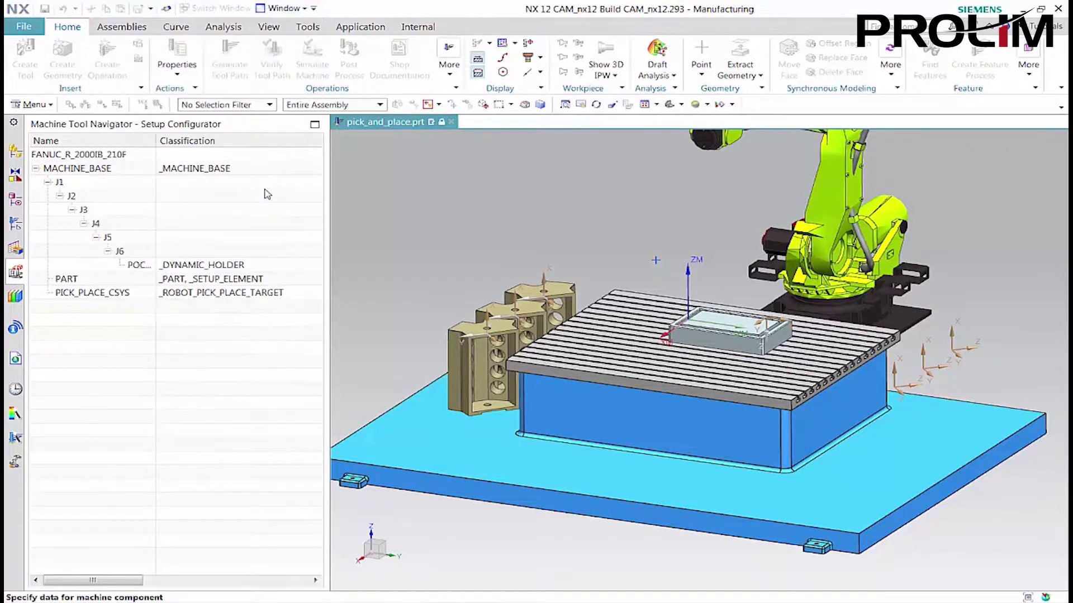
click(260, 95)
click(239, 136)
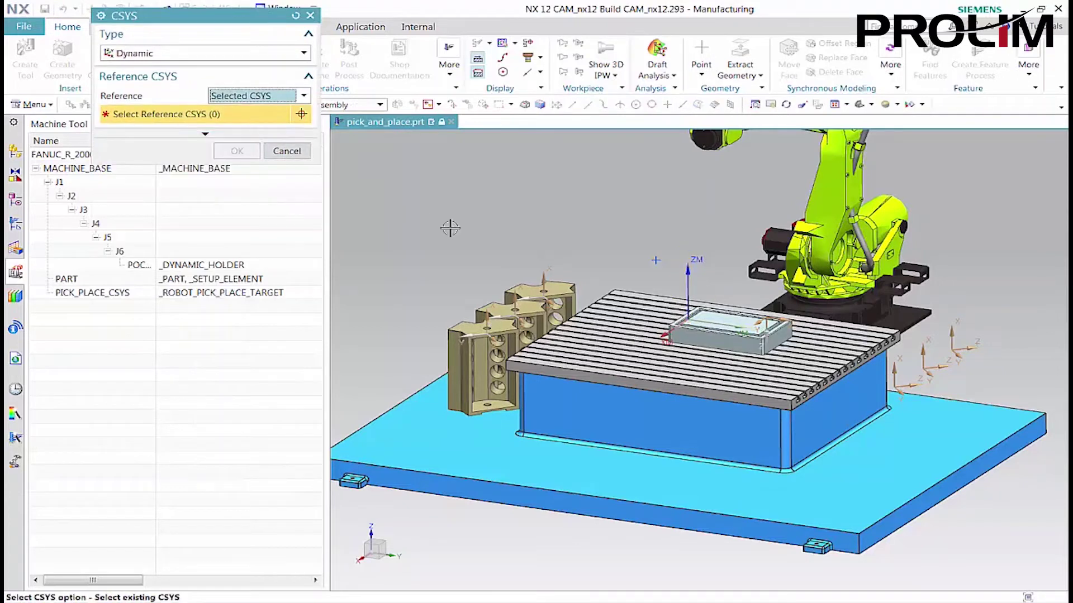
click(542, 296)
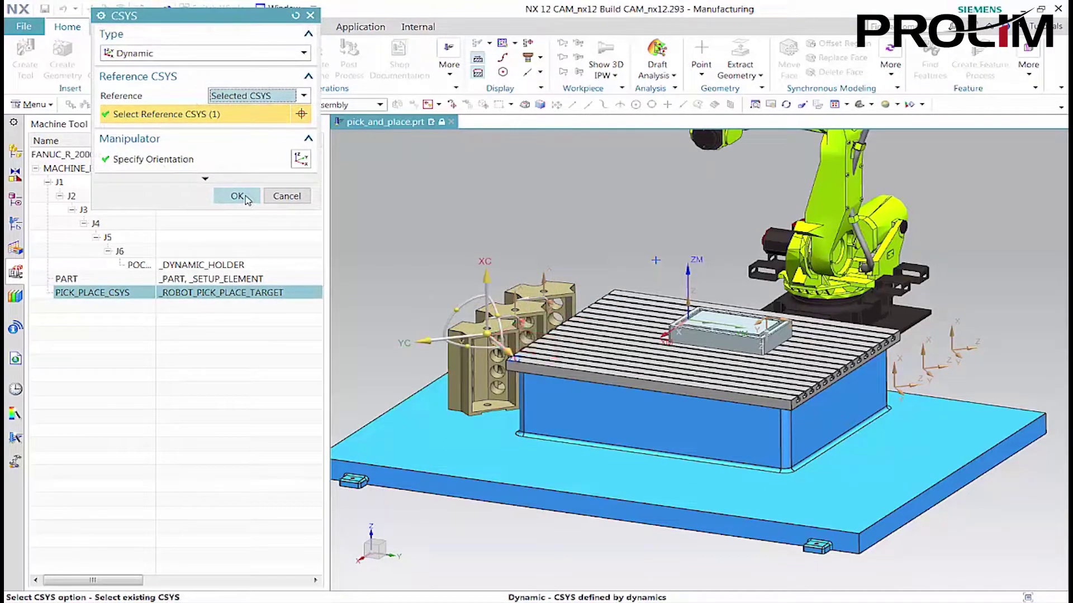
click(237, 197)
Step: Add a renamed place junction located at the coordinate system beside the table
click(300, 212)
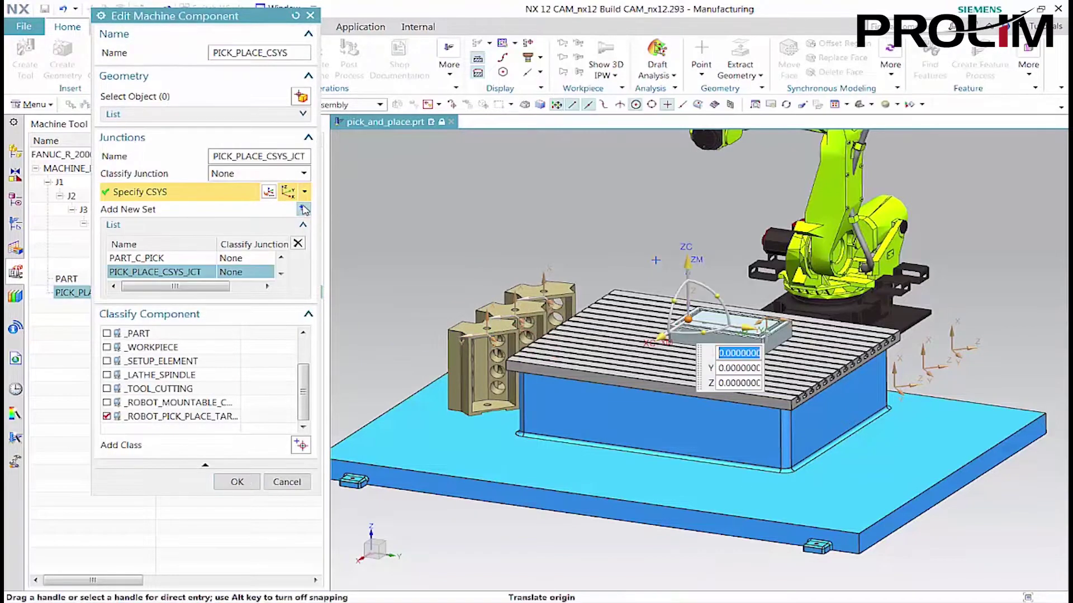
double_click(290, 155)
text(PART_A_PLACE)
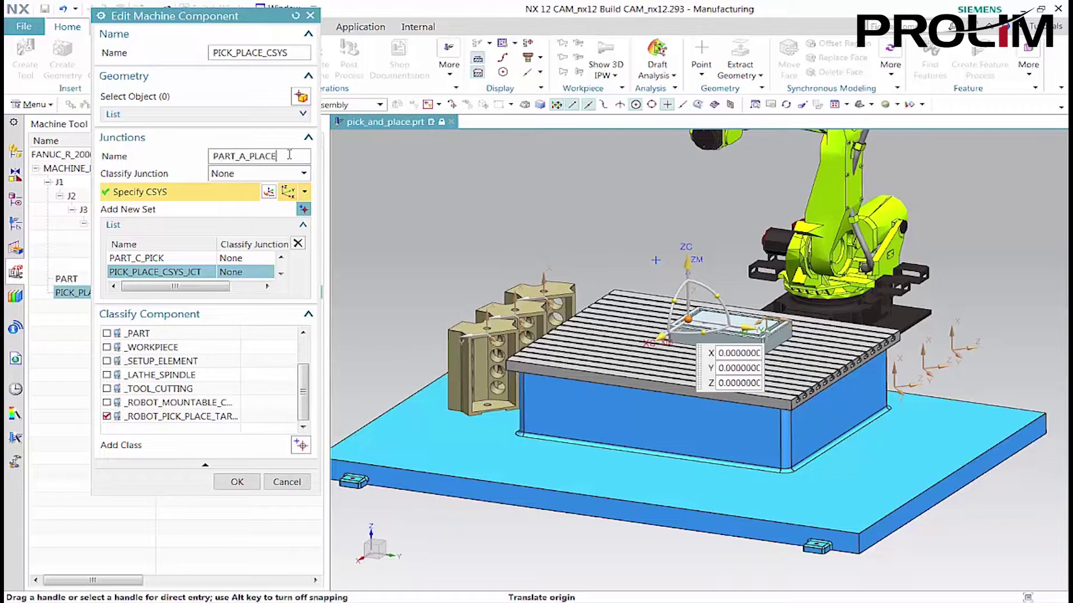
click(270, 191)
click(270, 97)
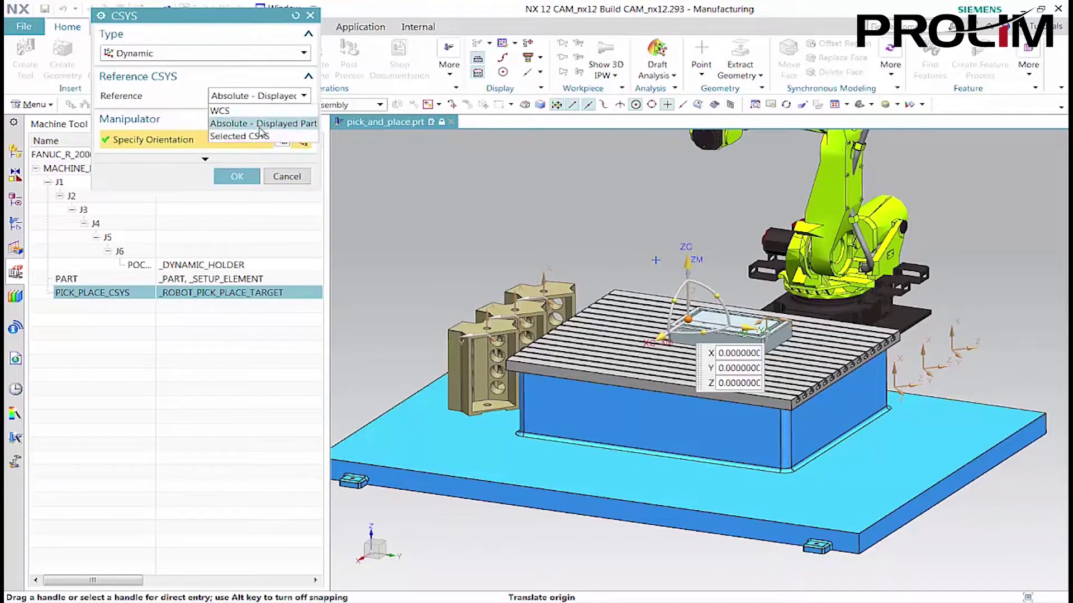
click(260, 135)
click(892, 387)
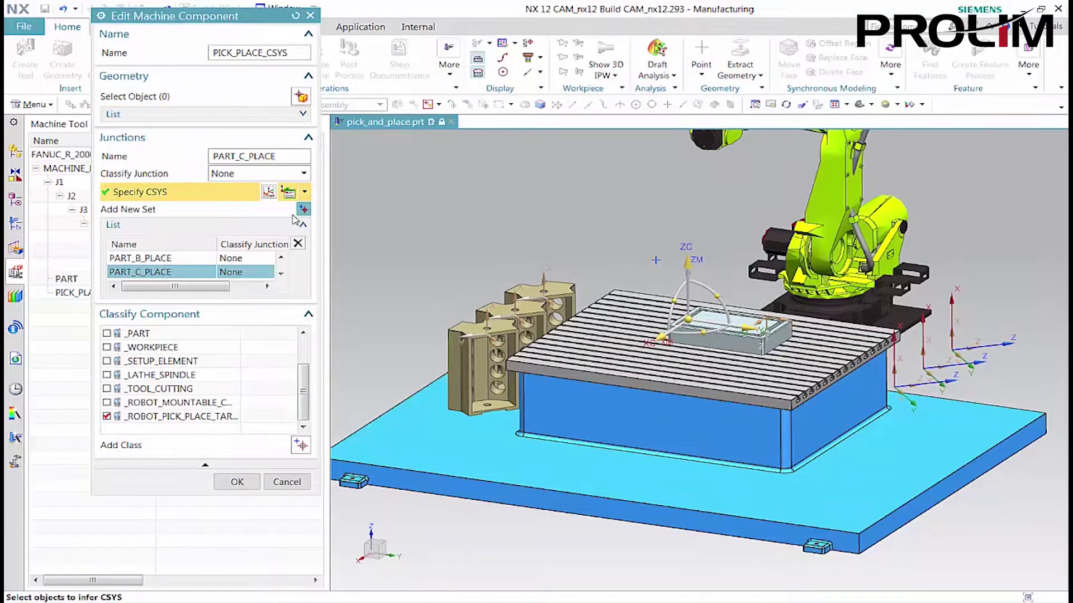
Step: Add a MACHINE_STATION junction at the table fixture's coordinate system and confirm the edits
click(304, 208)
double_click(303, 156)
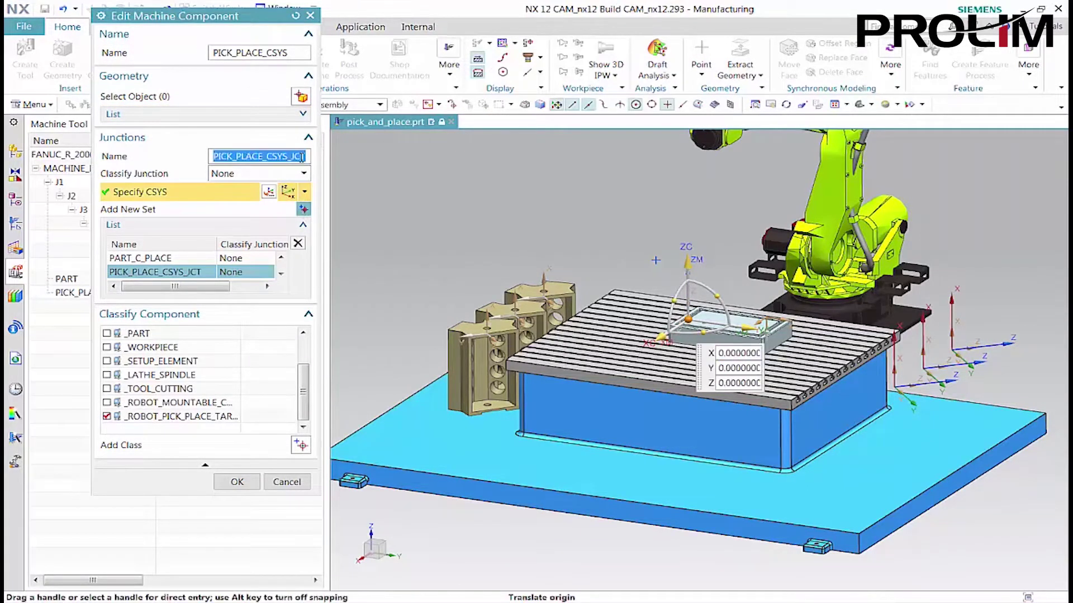
text(MACHINE_STATION)
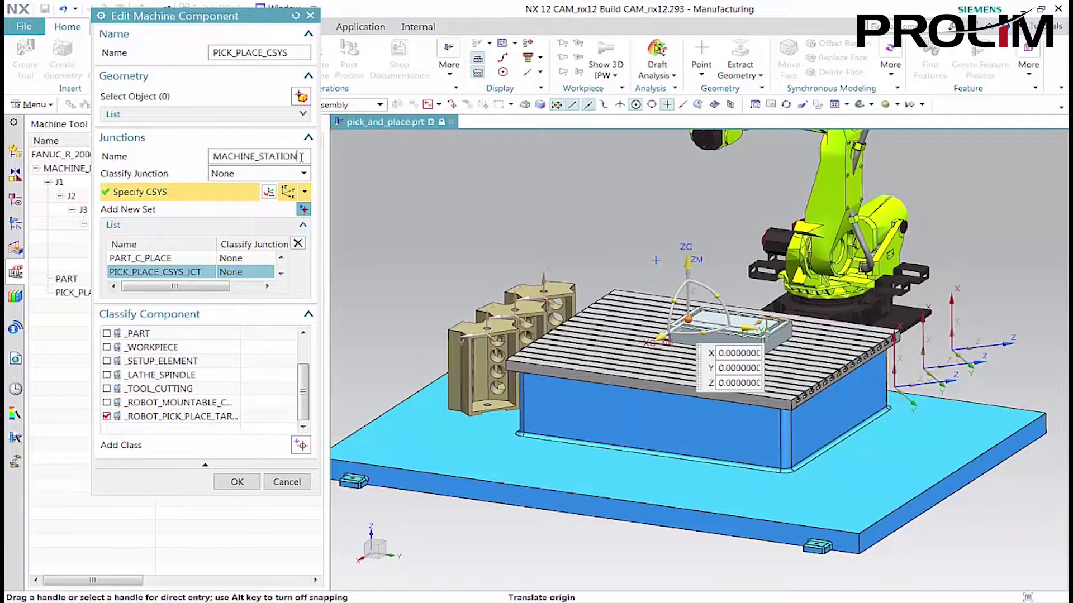
click(269, 191)
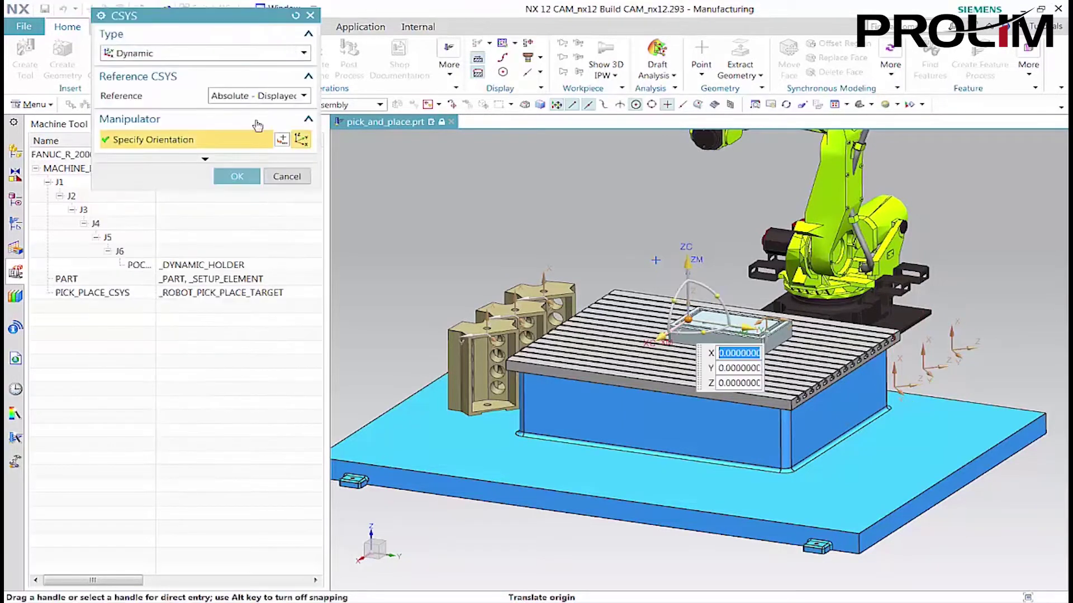
click(258, 98)
click(235, 132)
click(760, 320)
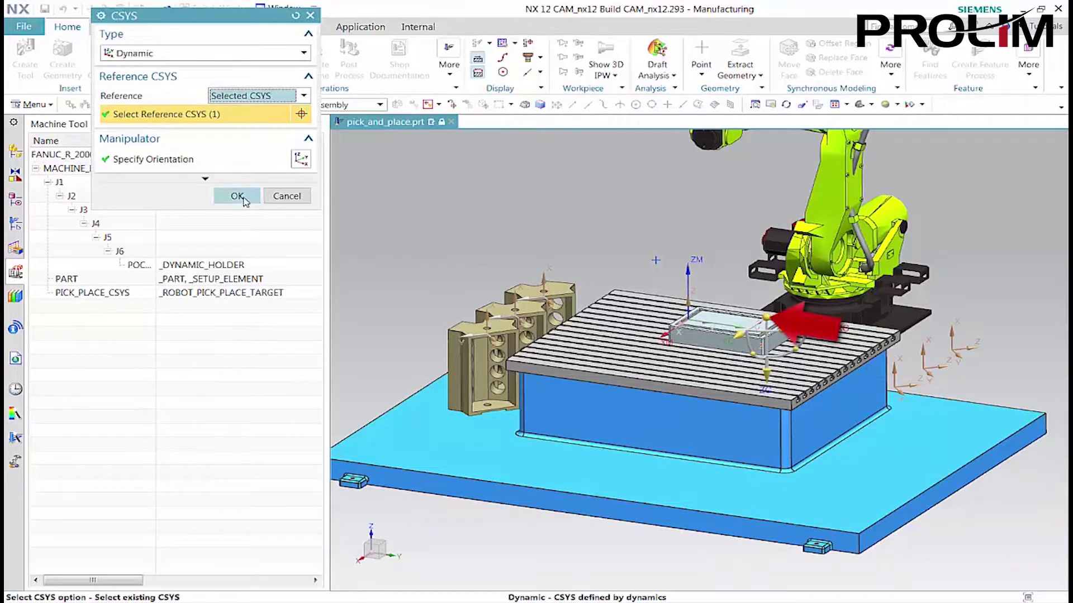
click(237, 196)
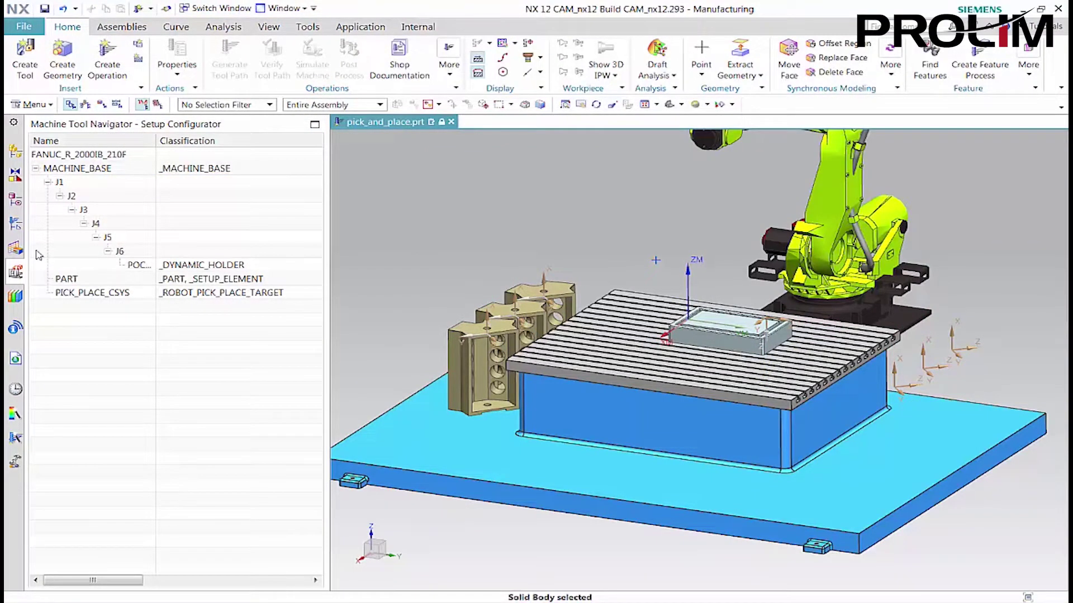
Step: Create component PART_A with junction PART_A_JCT on the stored part, classified _ROBOT_MOUNTABLE_COMPONENT
right_click(110, 175)
mouse_move(133, 203)
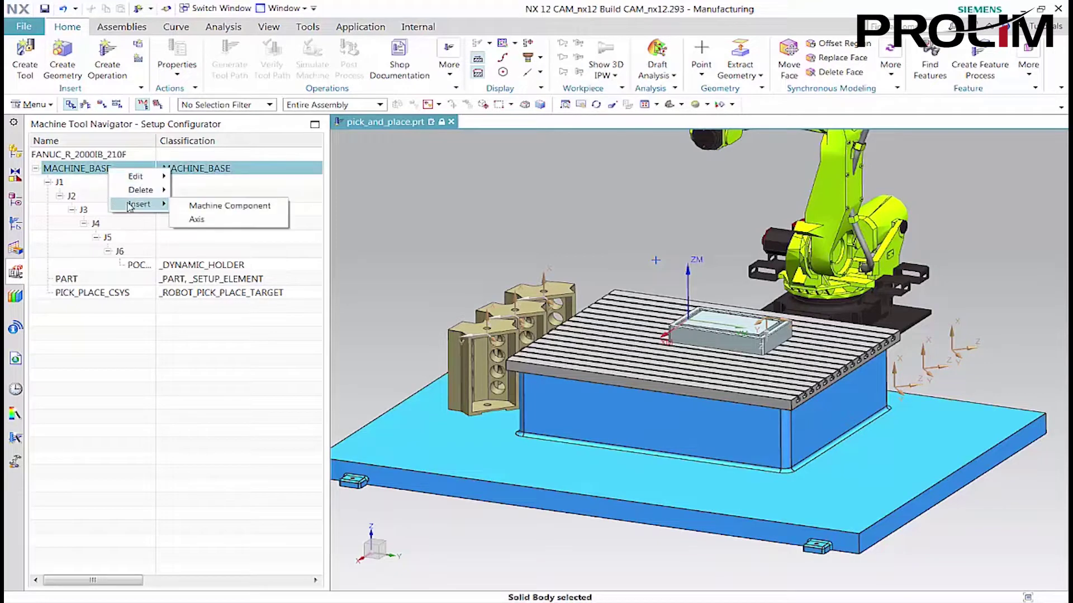
click(193, 206)
text(PART_)
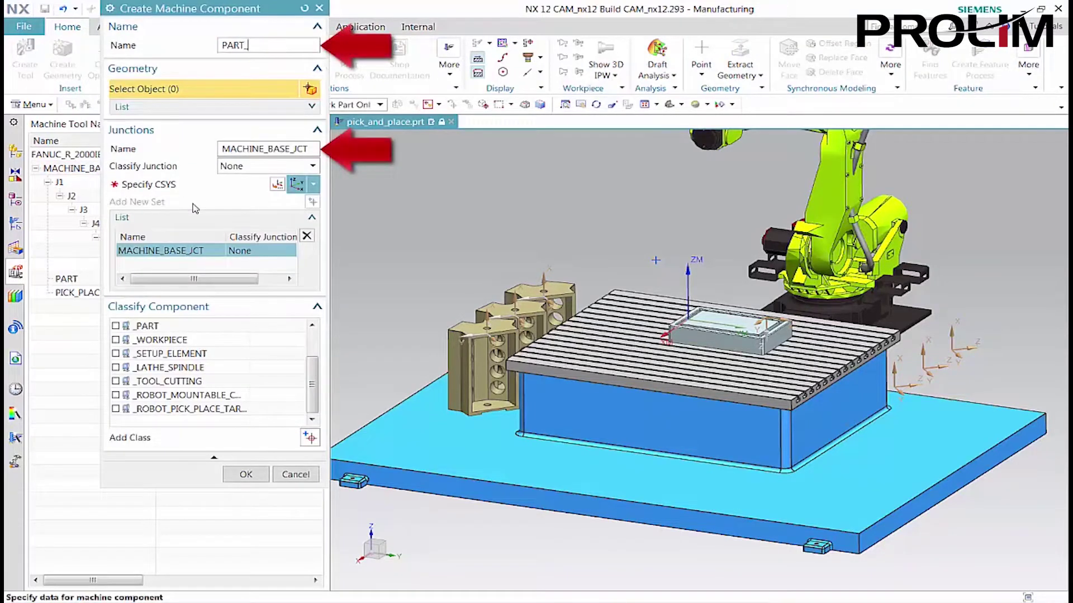
text(A)
click(245, 150)
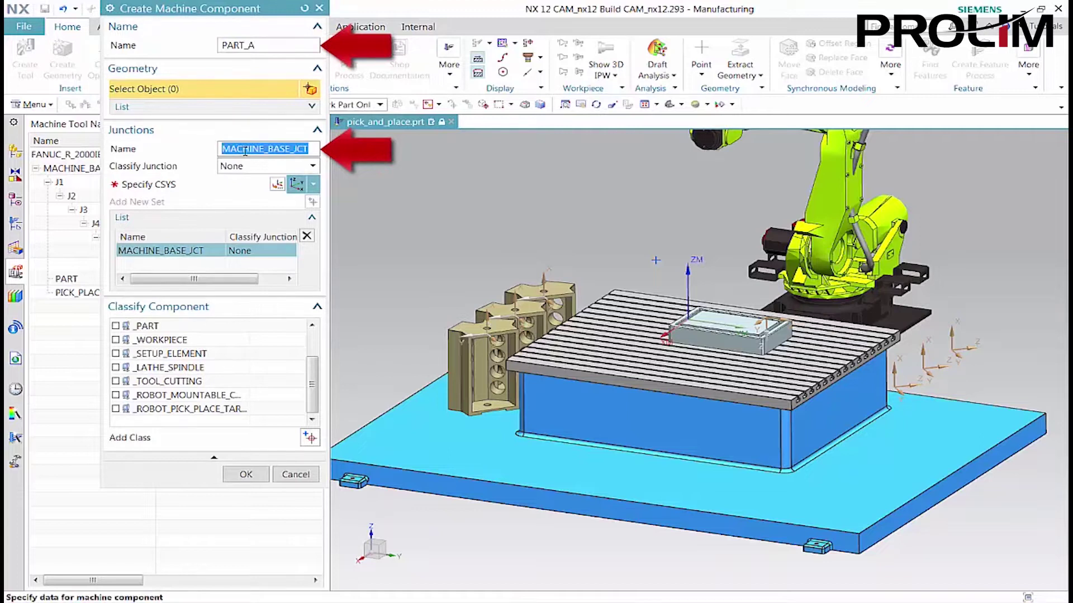
text(PART_A)
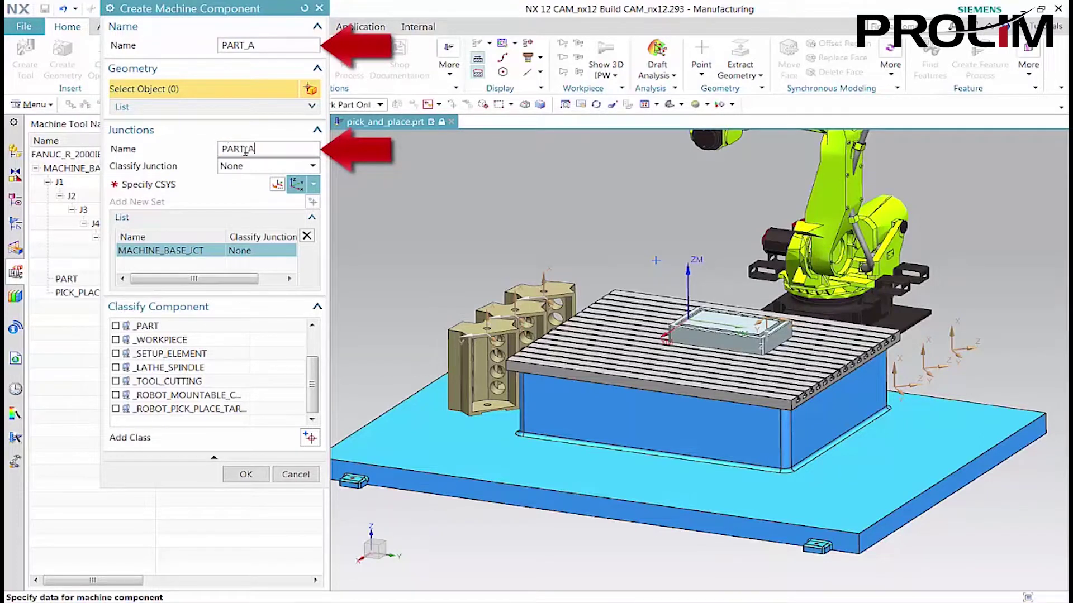
text(_JCT)
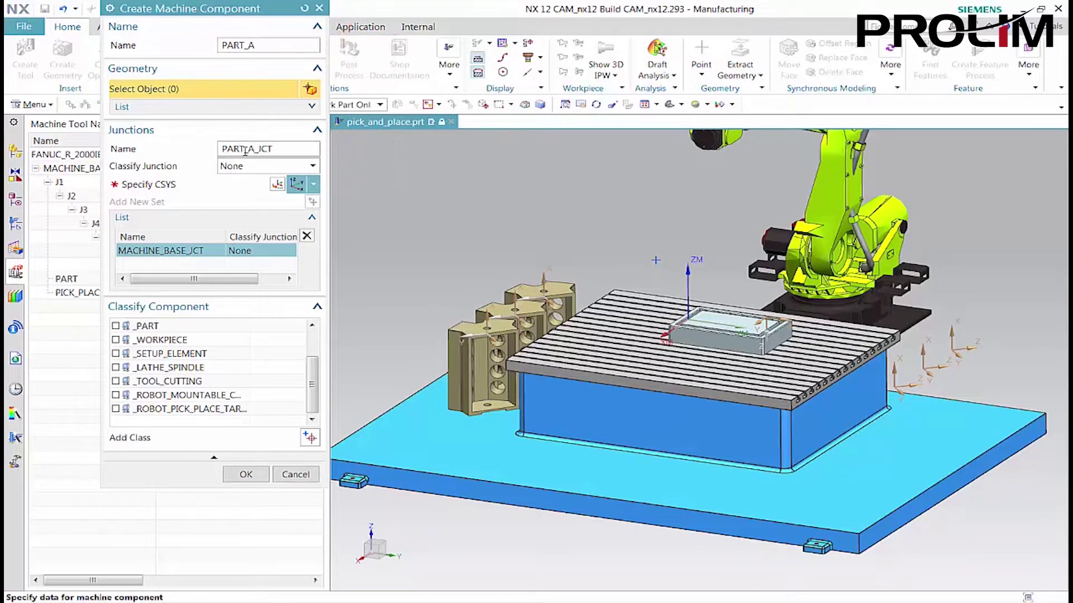
click(518, 286)
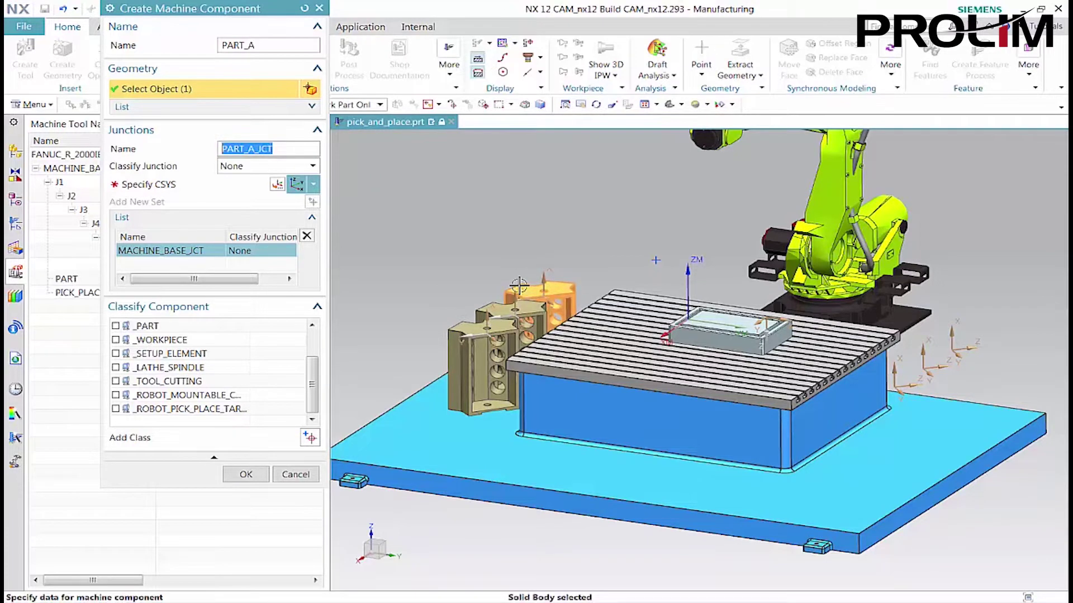
click(116, 395)
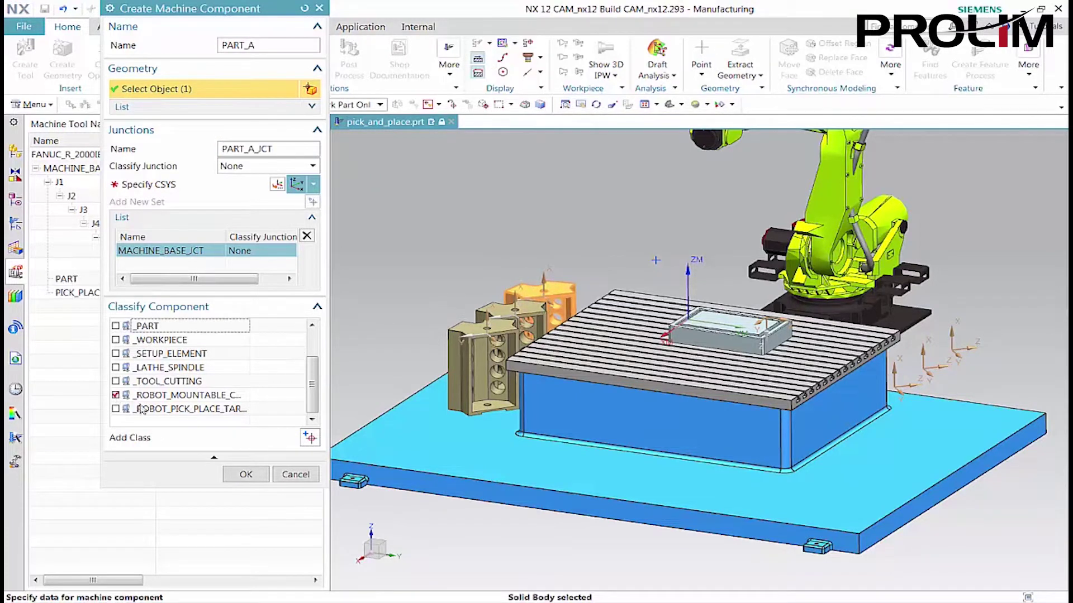
click(246, 475)
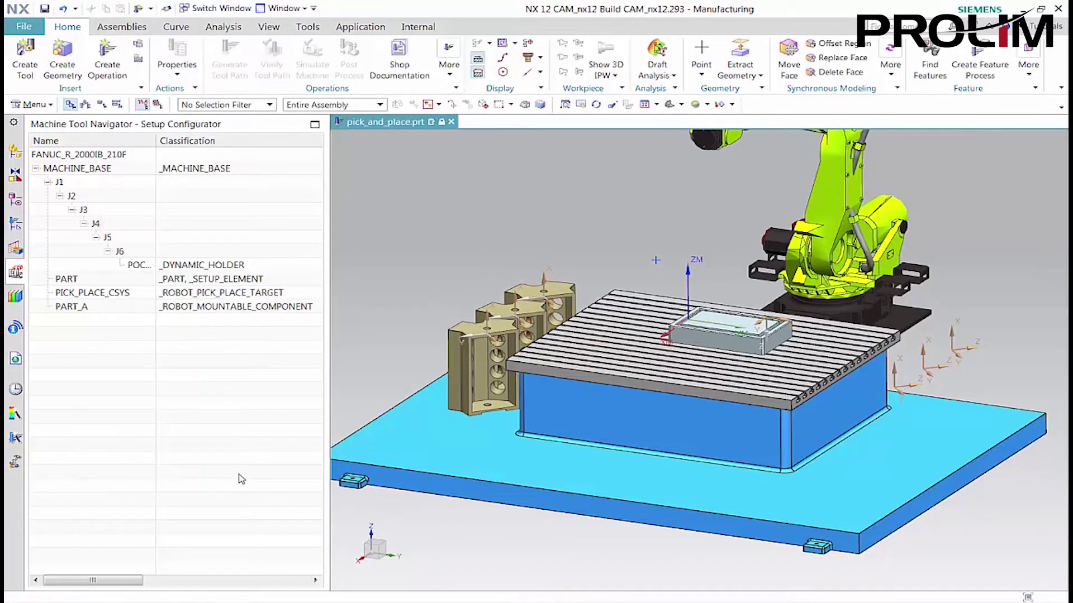
Step: Check which stored parts PART_A, PART_B and PART_C correspond to
click(102, 308)
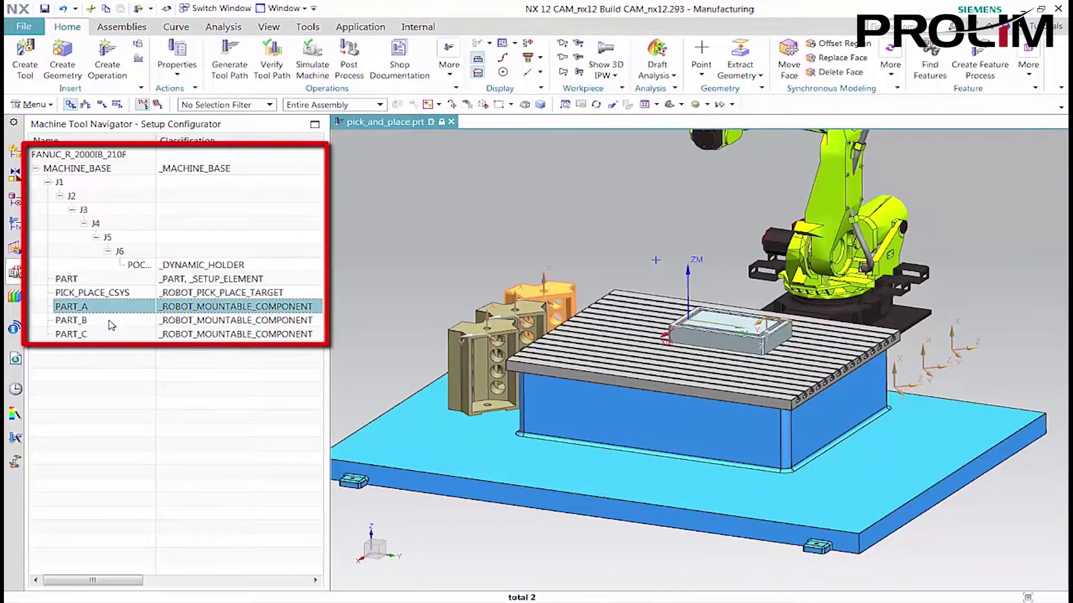
click(111, 321)
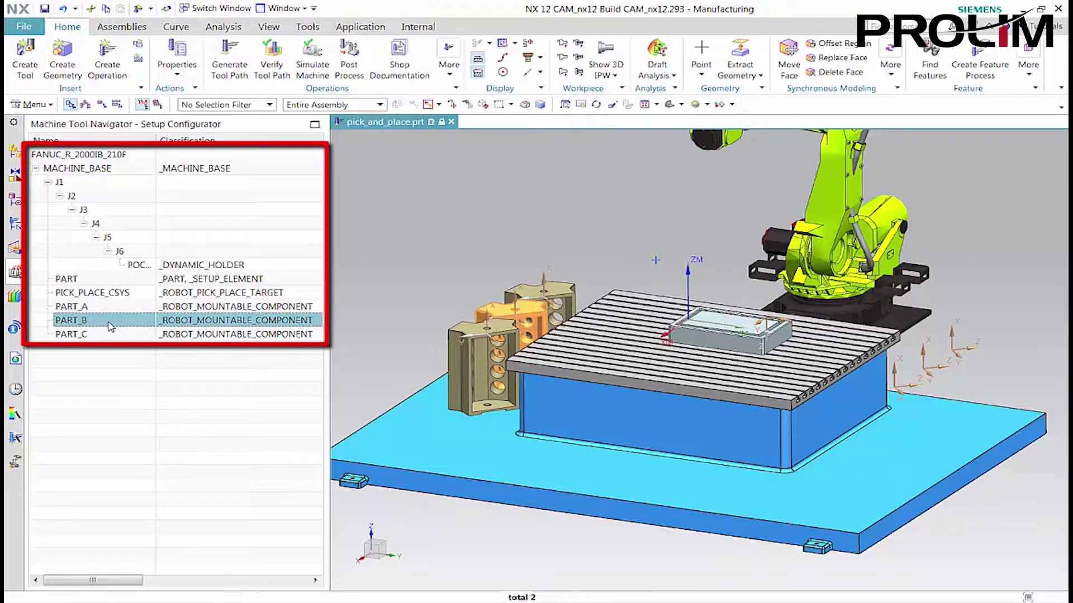
click(107, 336)
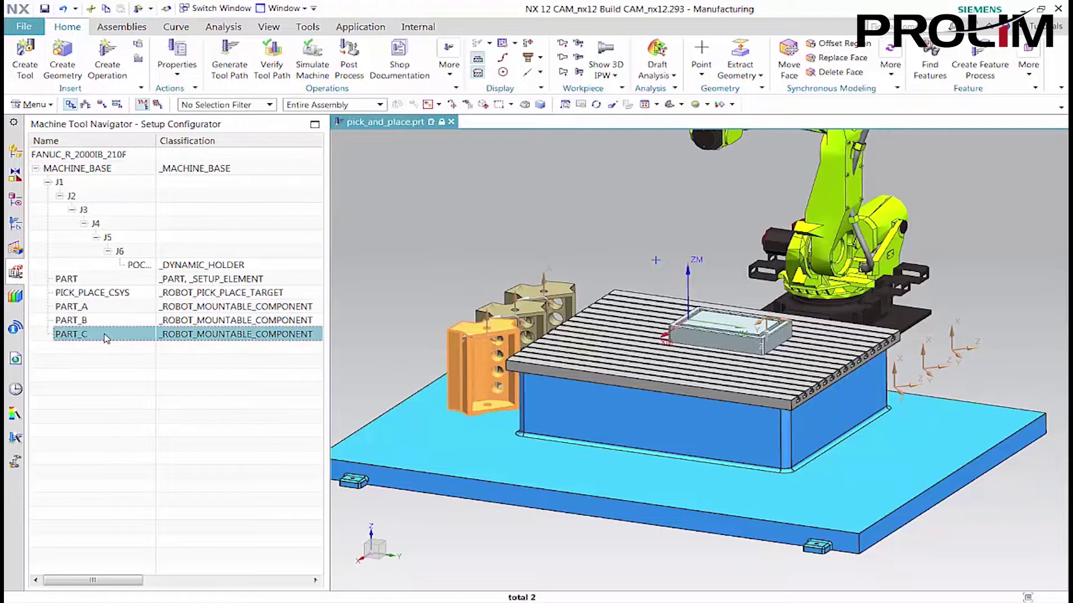
Step: In the program order view, create robot operation PICK_UP_TOOL under PART_A using FAKE_TOOL
click(17, 224)
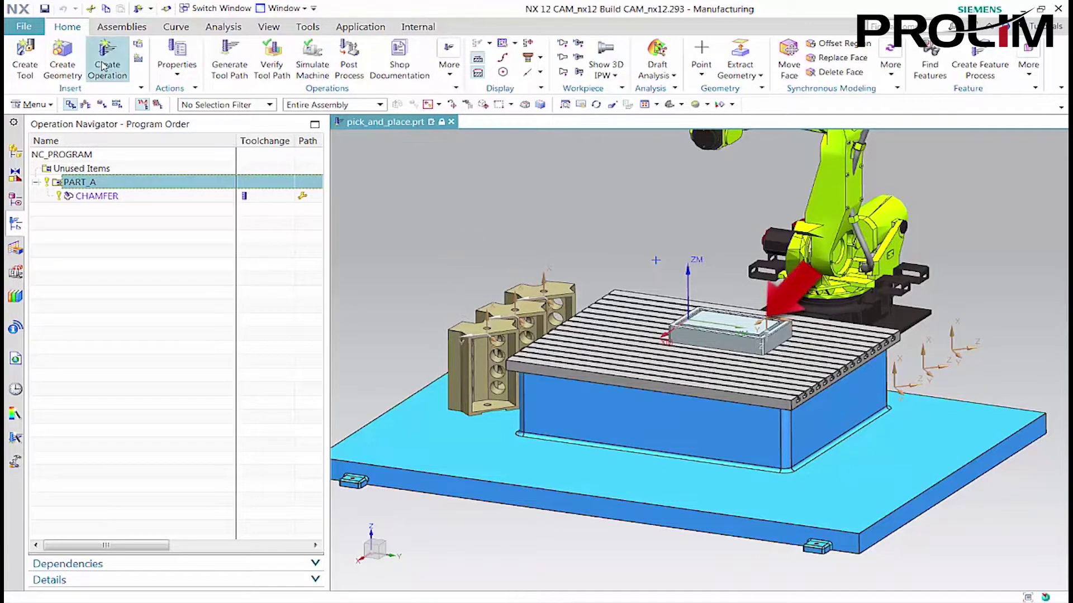
click(101, 71)
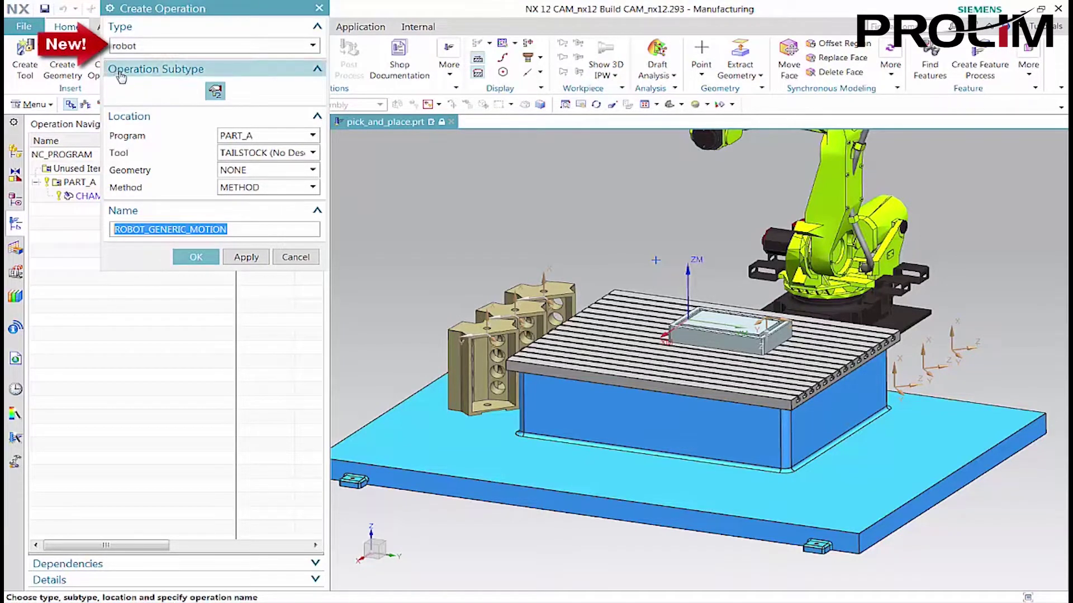
click(229, 154)
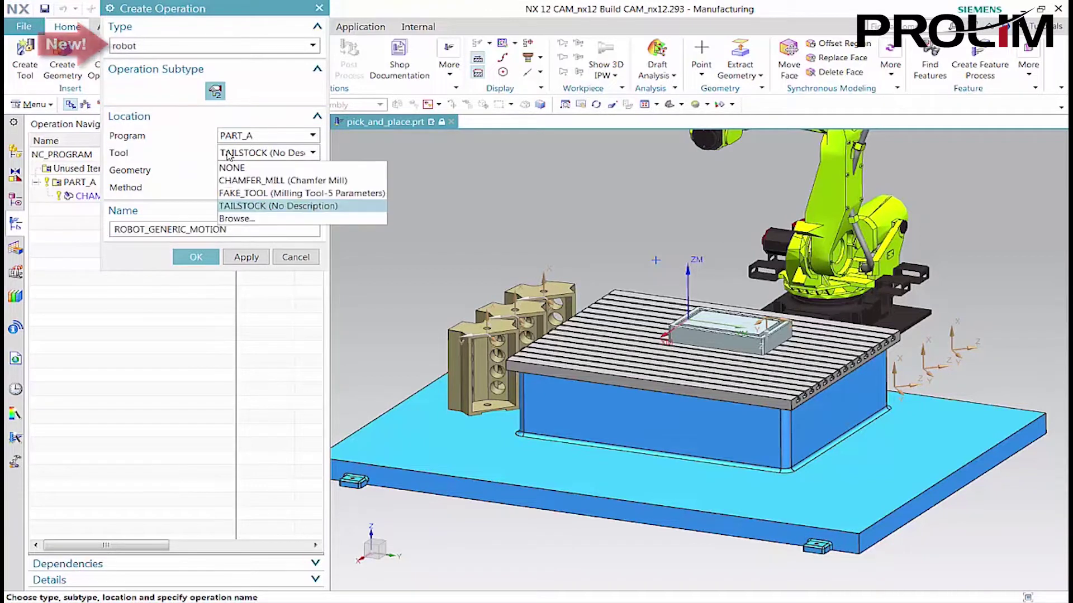
click(233, 192)
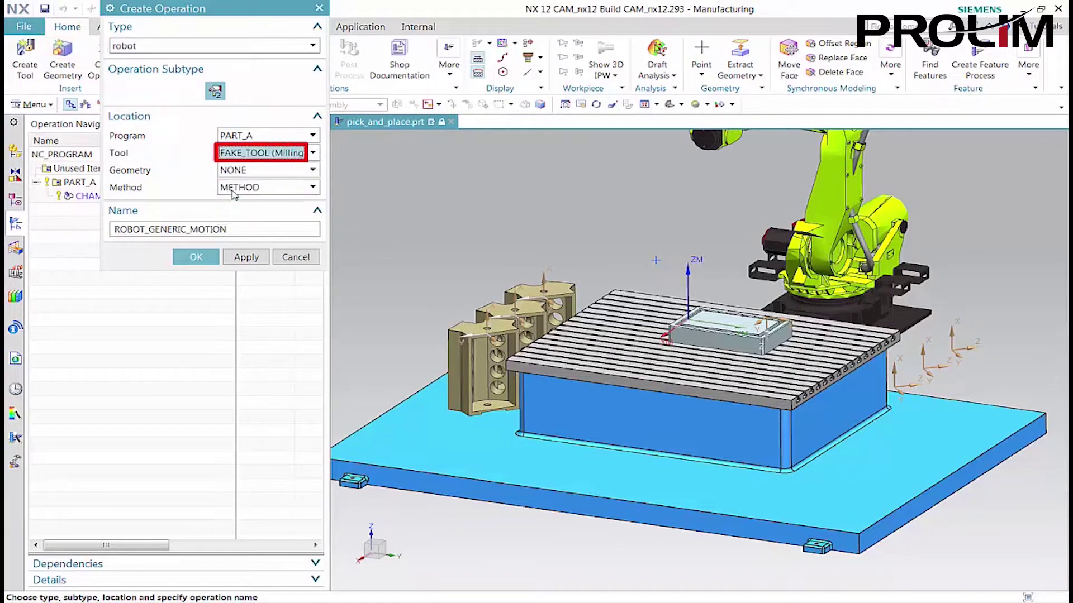
double_click(222, 230)
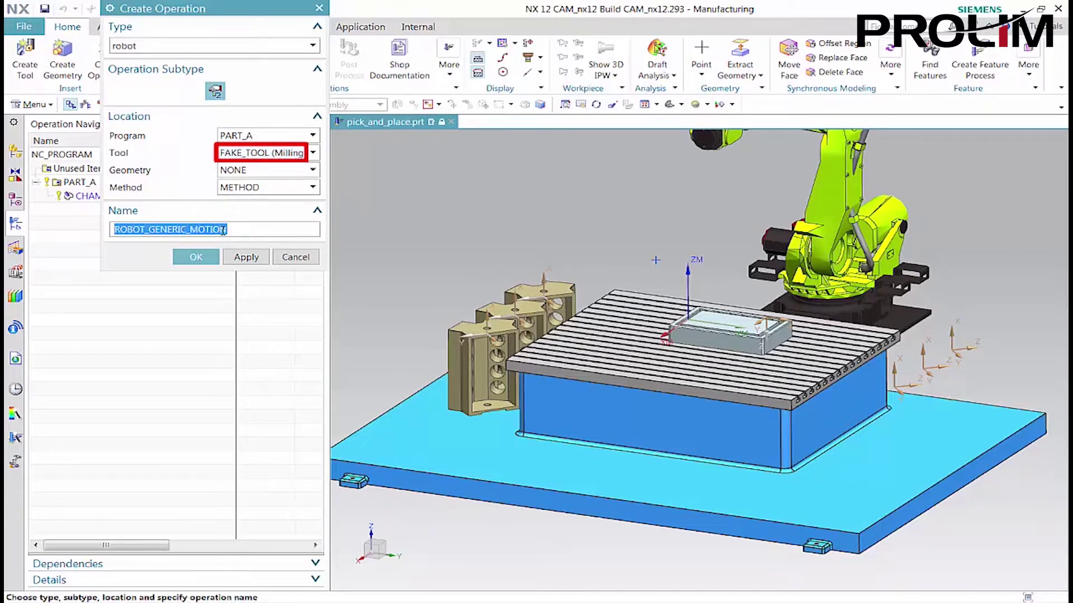
text(PICK_UP_TOOL)
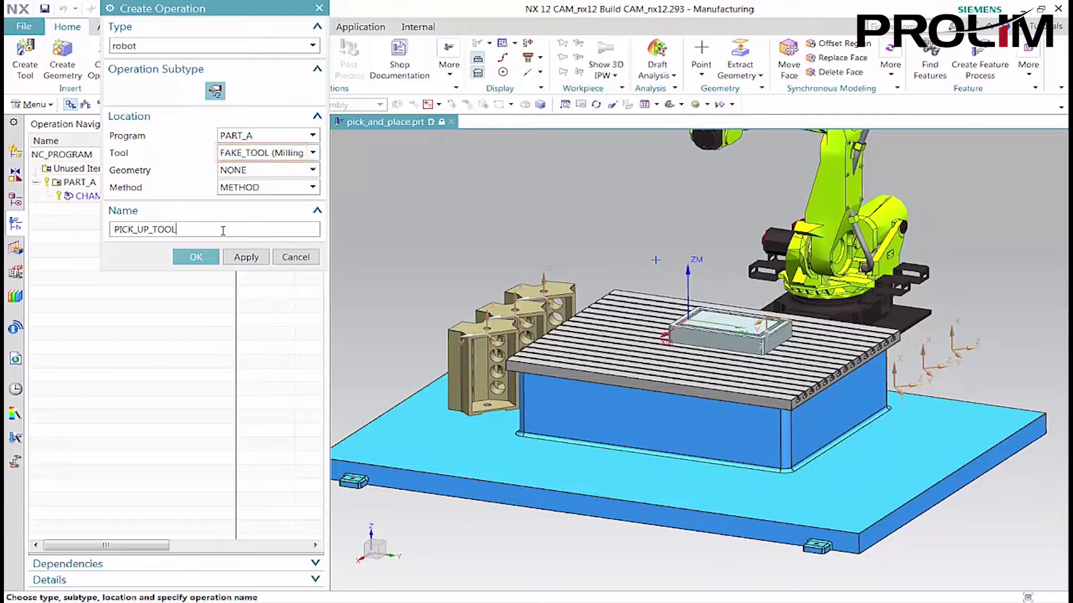
click(195, 257)
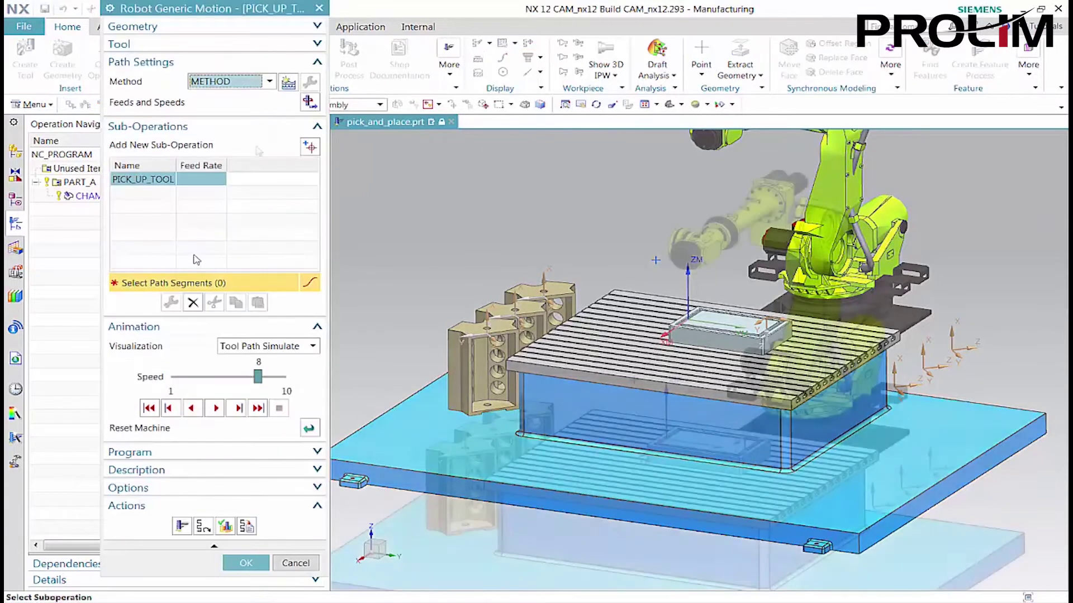
Step: Add a Robot Pose Target sub-operation named 'initial position'
click(311, 147)
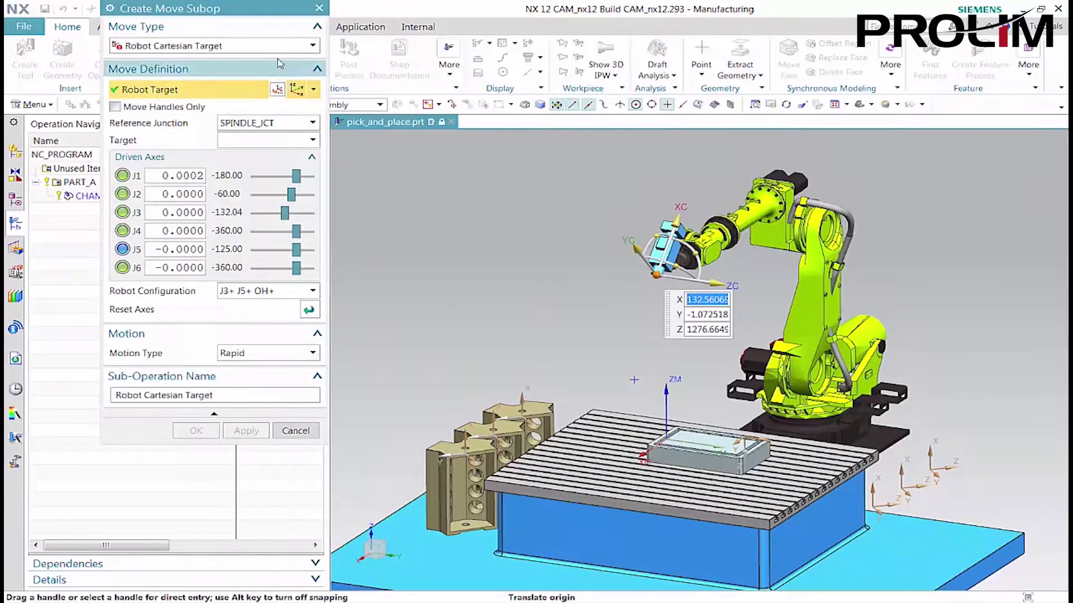
click(272, 47)
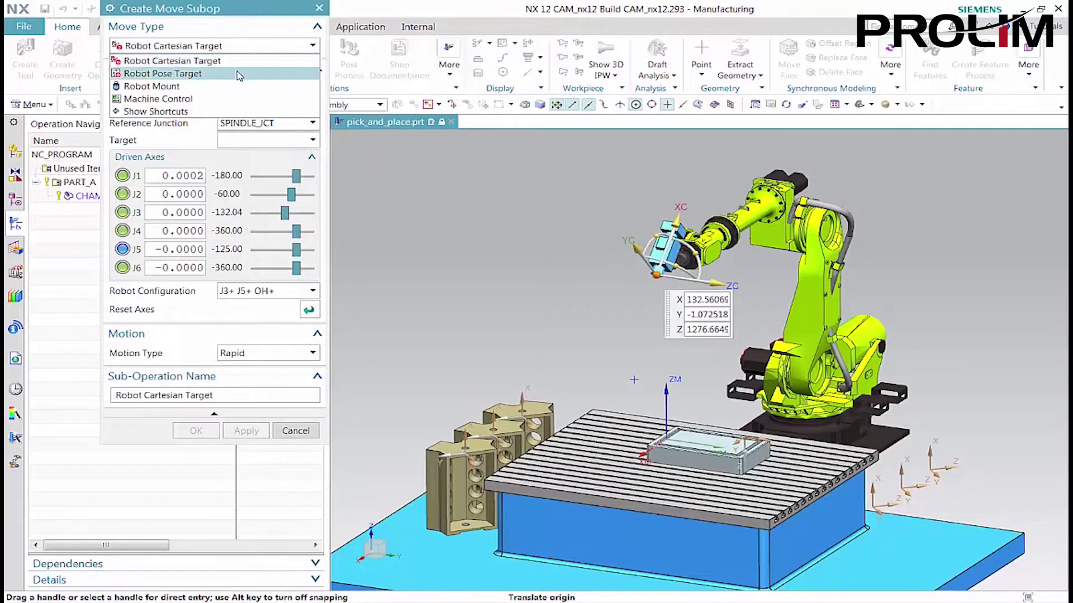
click(239, 74)
click(201, 342)
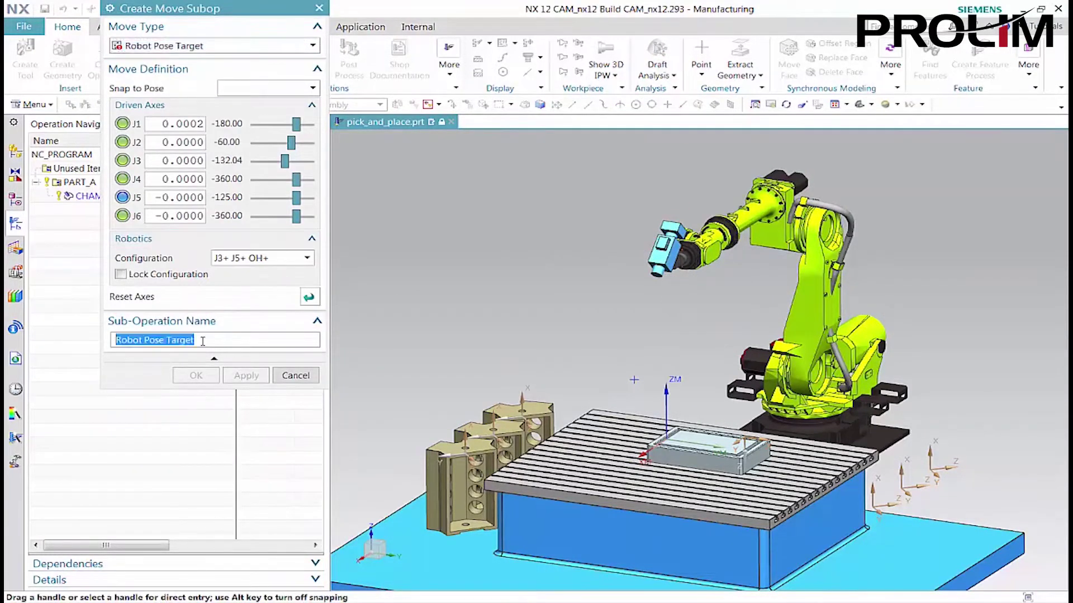
text(initial position)
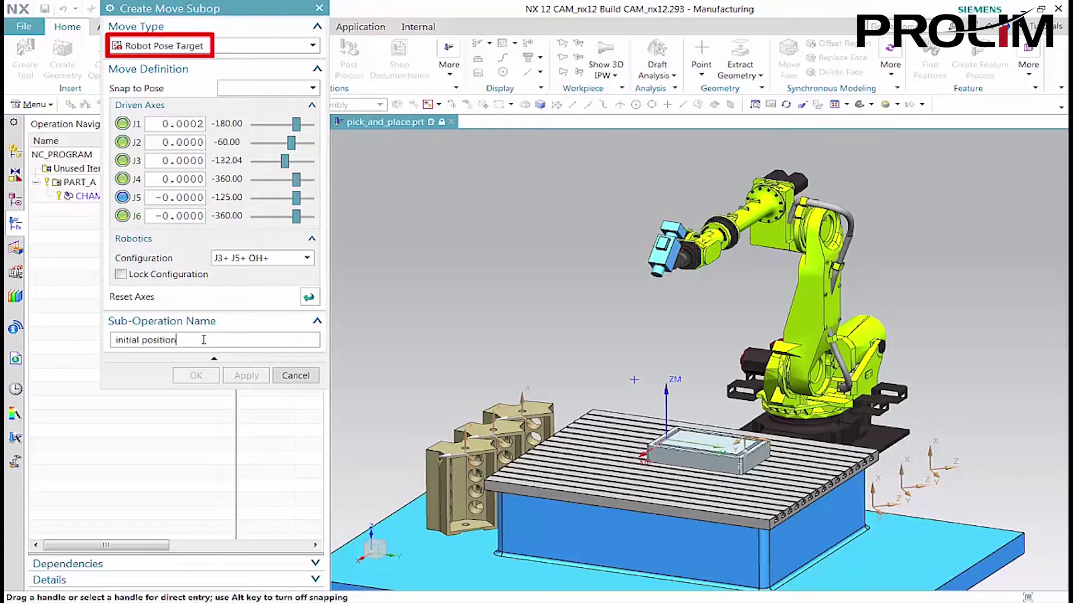
key(Return)
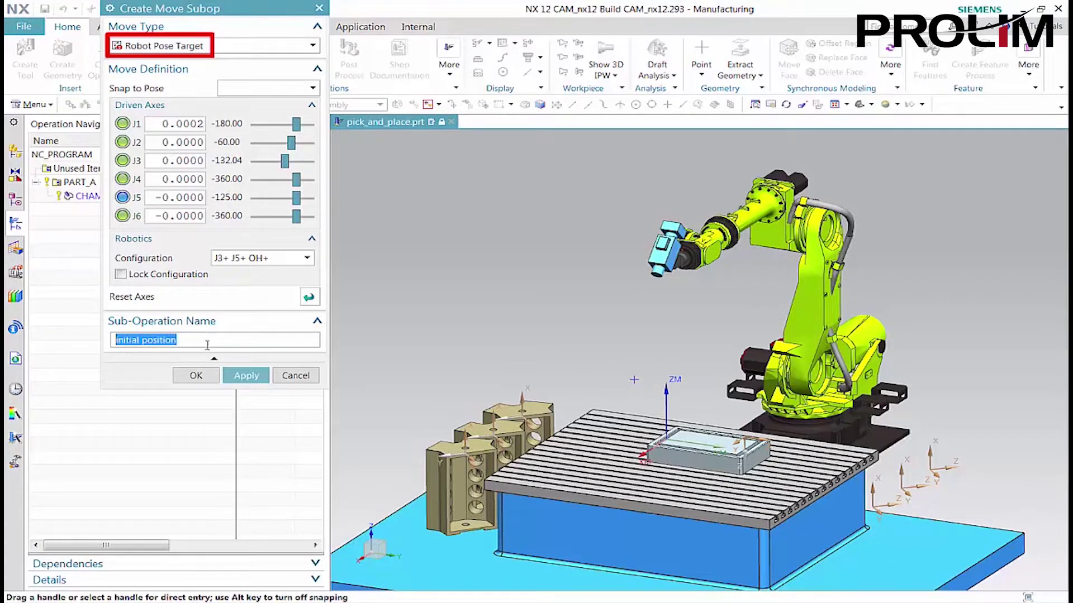
click(242, 376)
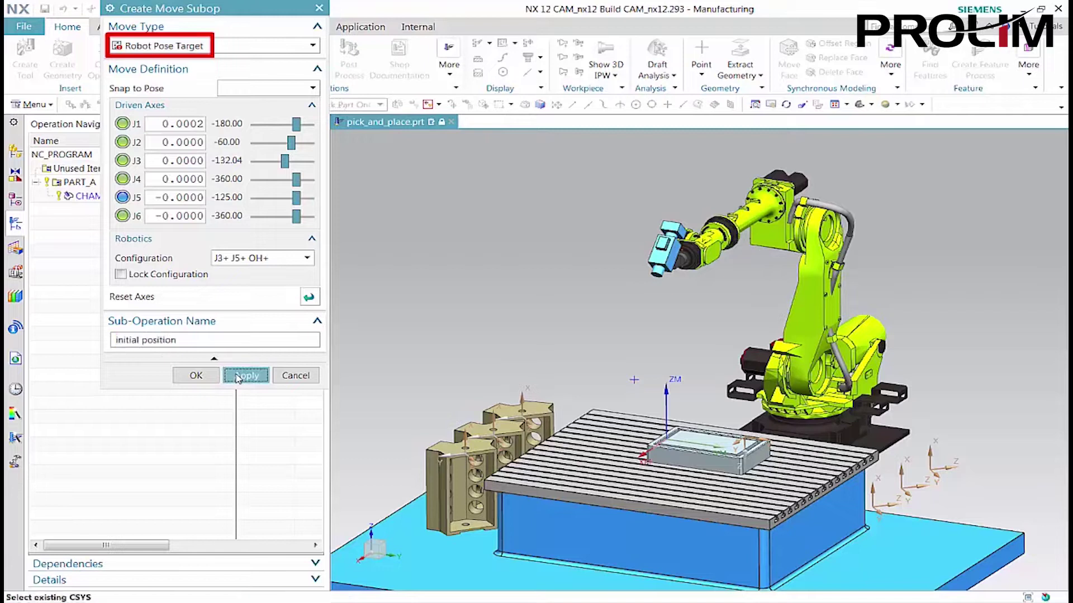
Step: Add a Cartesian rapid 'move to home' to Point(33) with J3+ J5- OH+ configuration
click(273, 49)
click(265, 62)
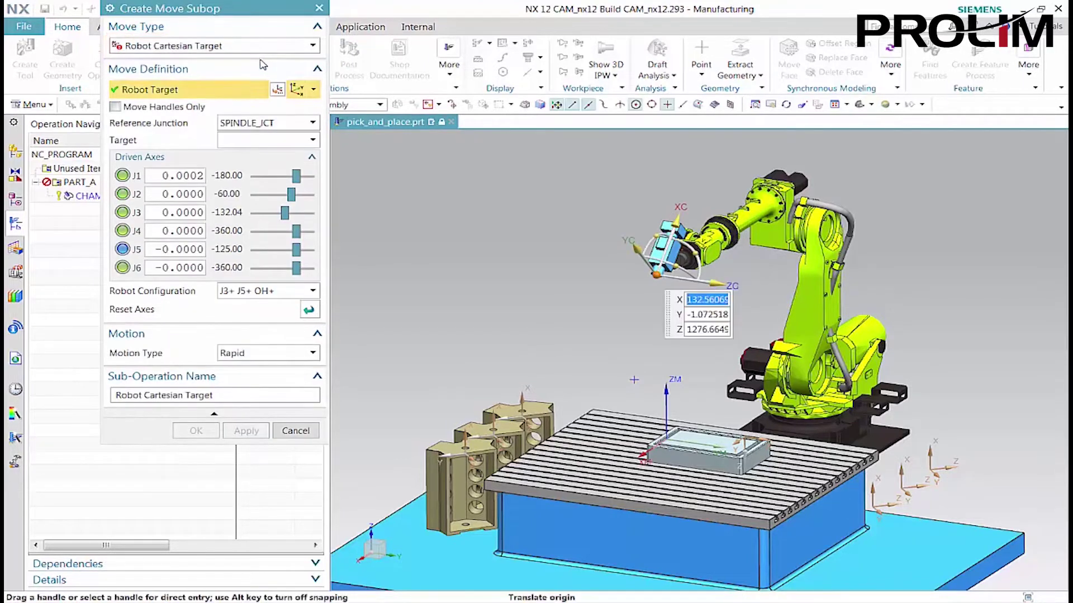
click(279, 295)
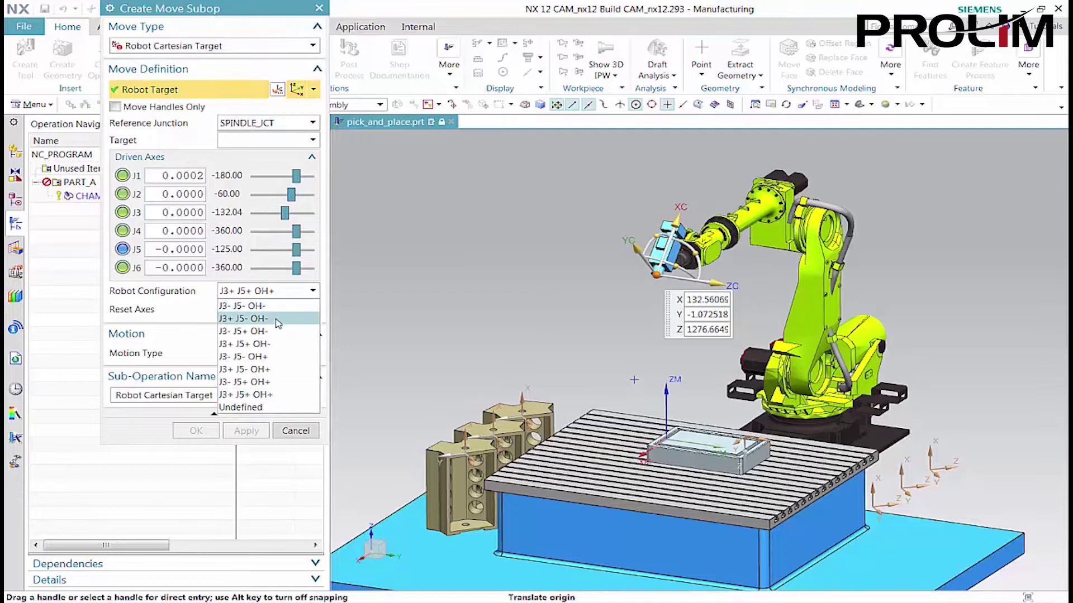
click(266, 369)
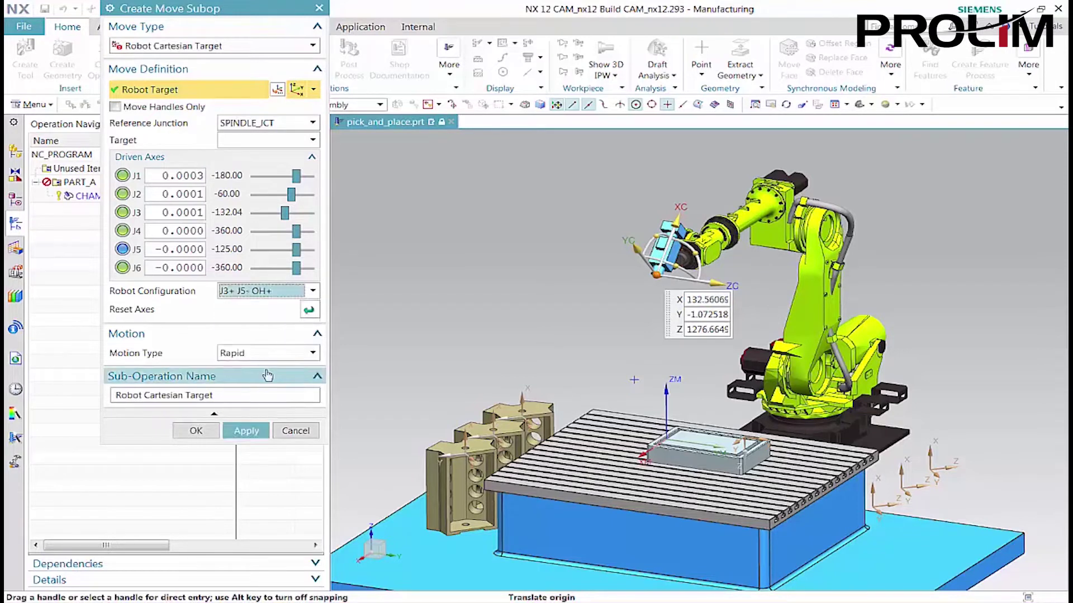
click(259, 395)
text(mo)
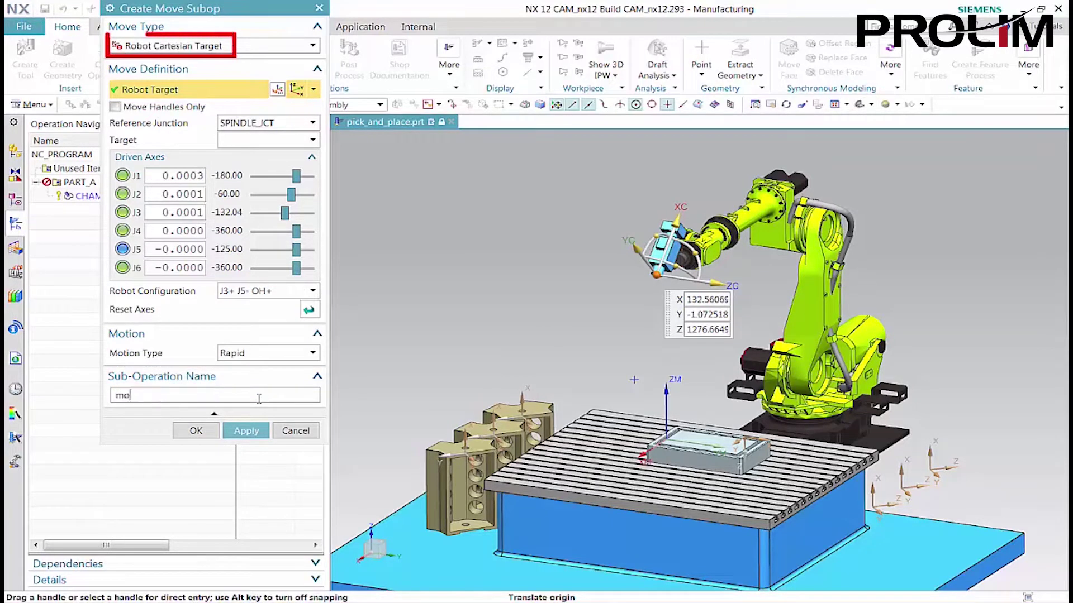
text(ve to home)
click(634, 380)
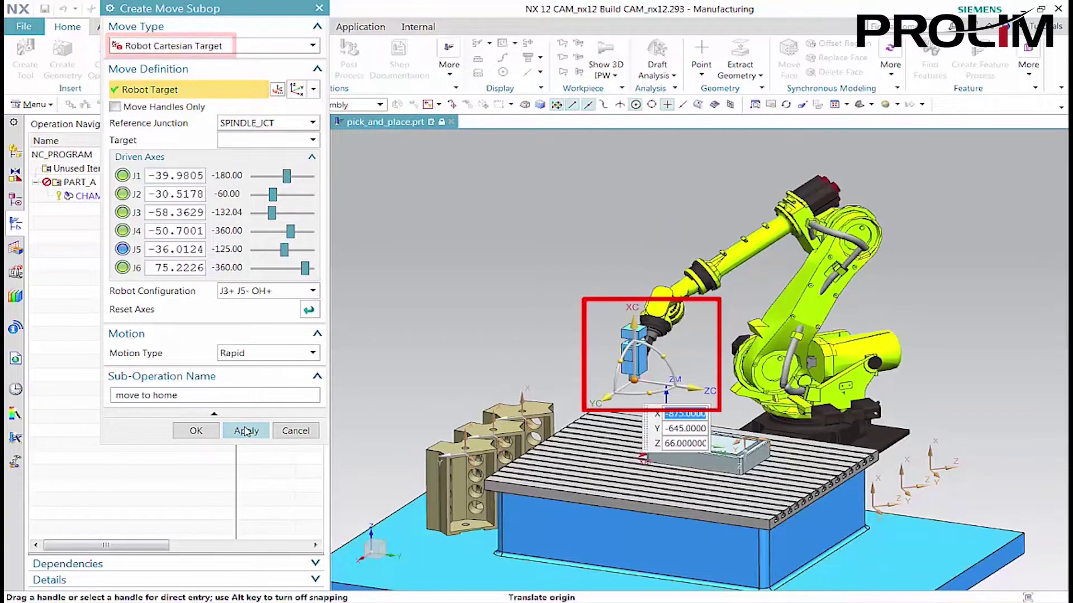
click(245, 430)
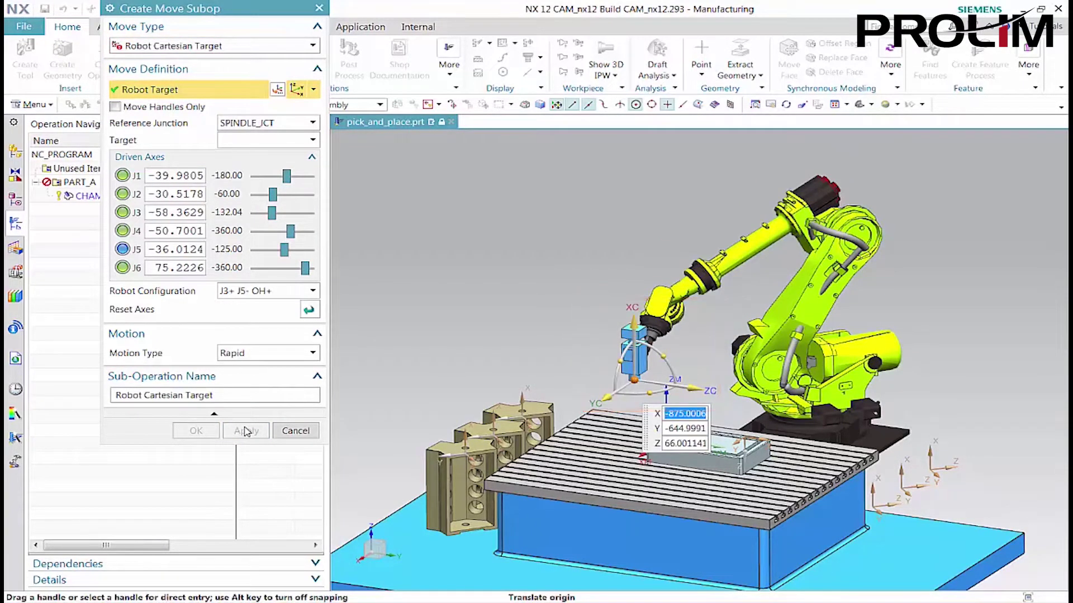
Step: Set up an Engage 'engage tool' move lowering the target by 100
click(269, 353)
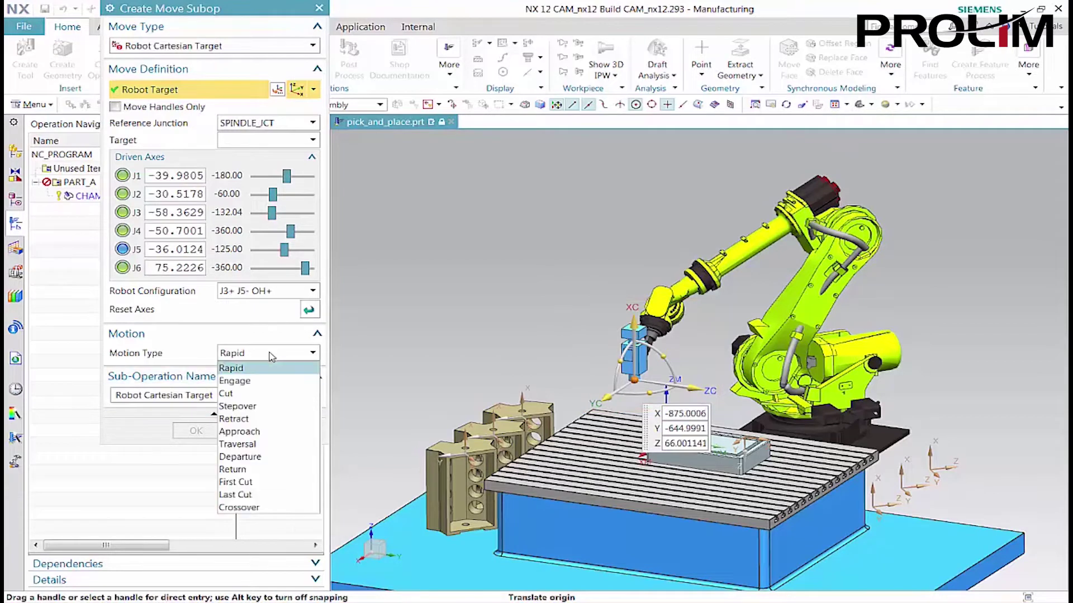
click(264, 380)
click(259, 396)
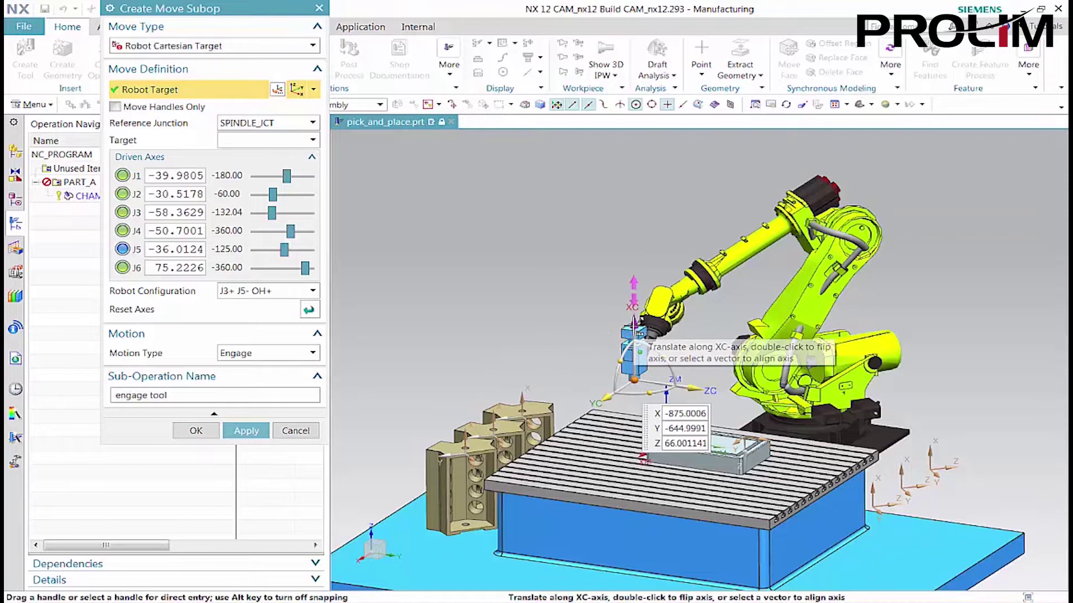
drag(632, 323, 630, 339)
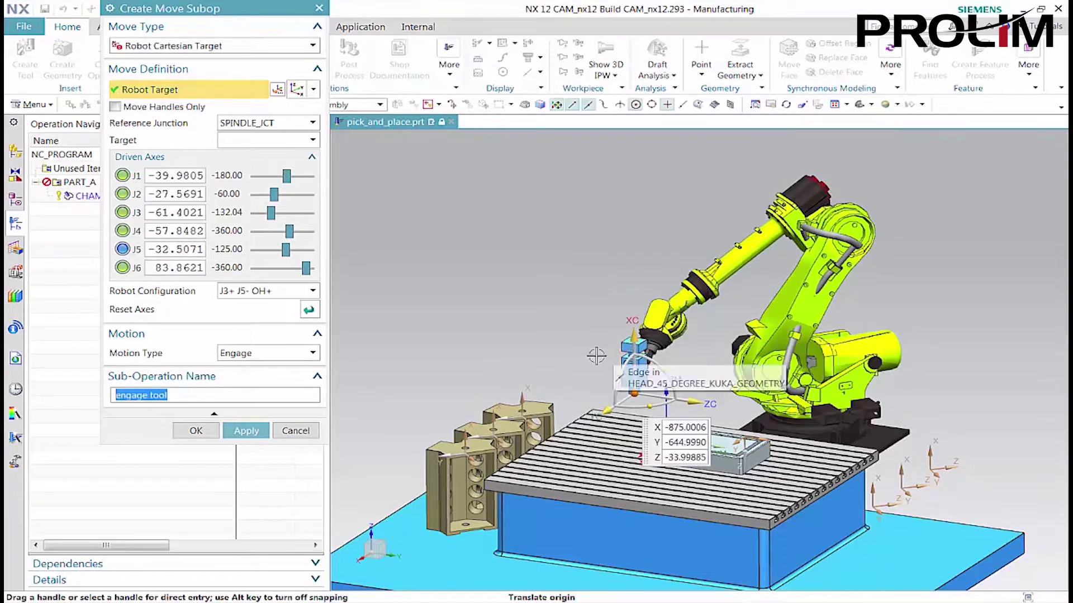
Step: Add the engage tool move, generate the PICK_UP_TOOL path and accept the operation
click(196, 430)
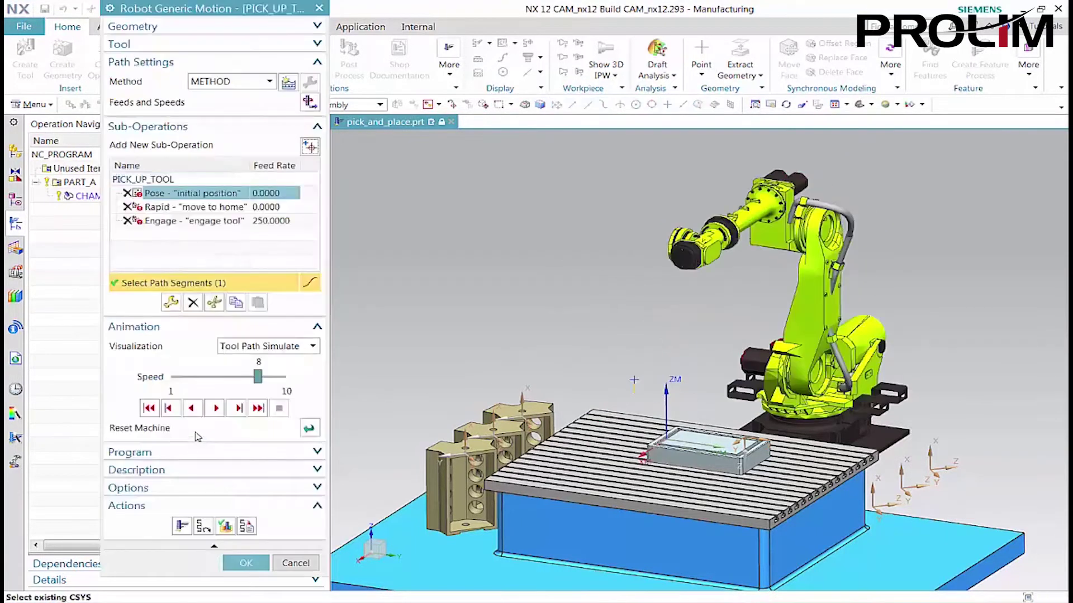
click(182, 526)
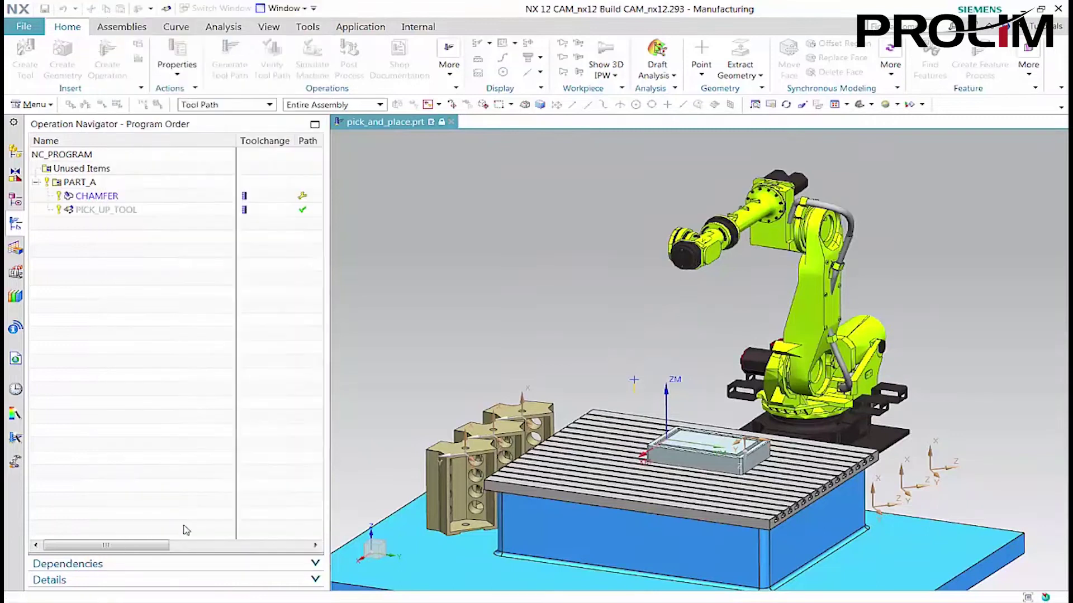
click(241, 564)
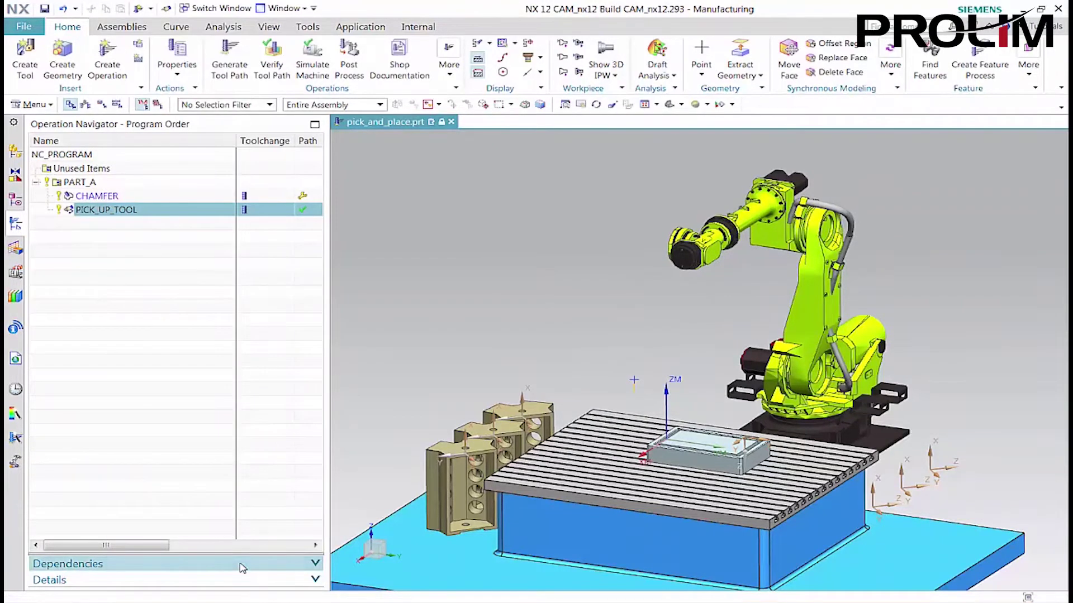
Step: Start a new robot operation using the TAILSTOCK tool, ready to rename it mount_part
click(107, 83)
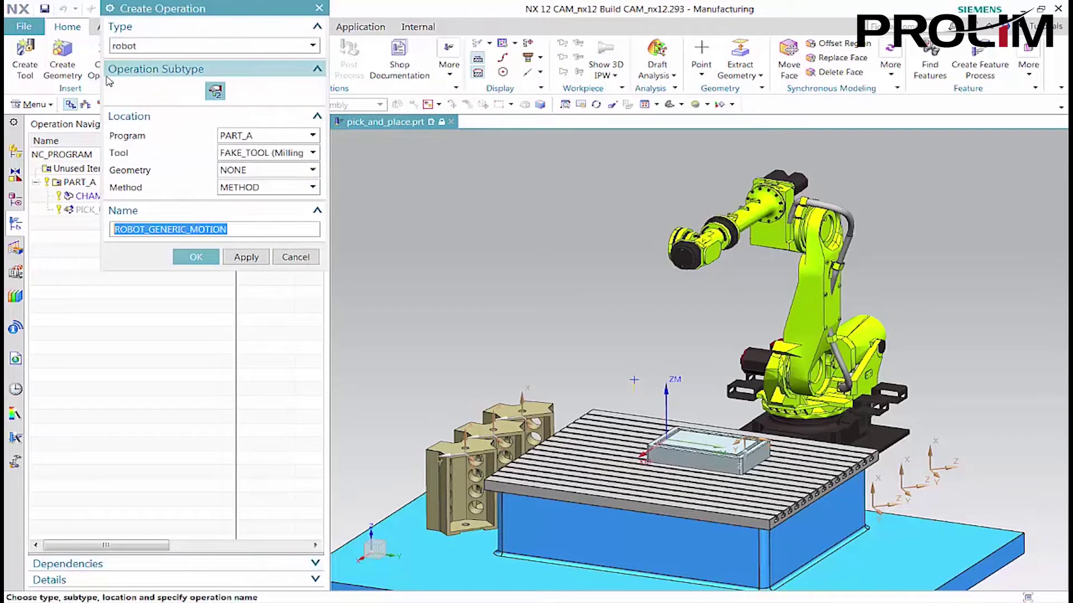
click(226, 158)
click(234, 206)
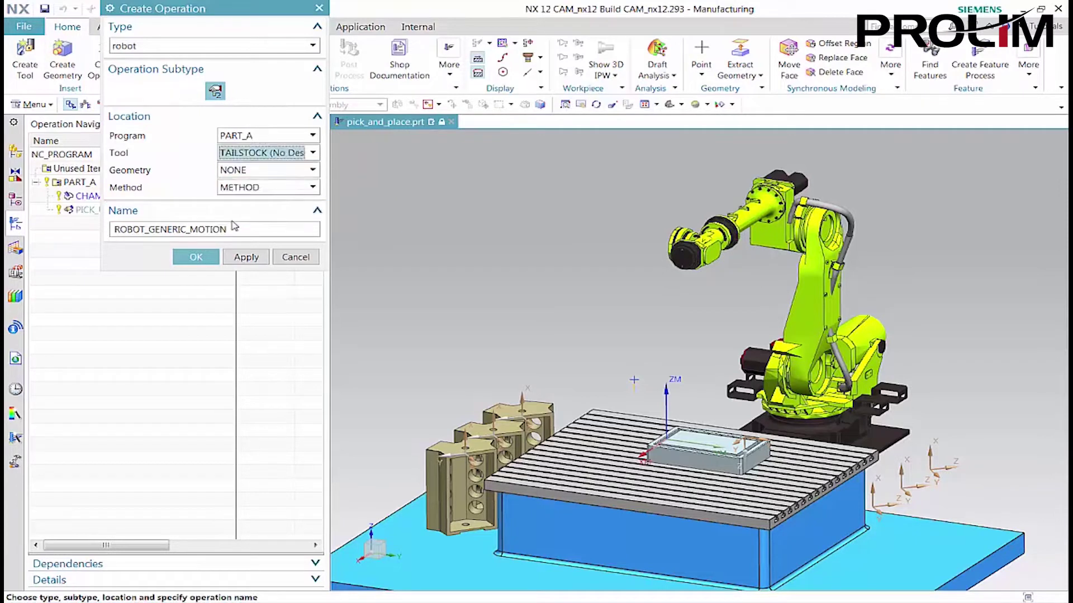
double_click(233, 228)
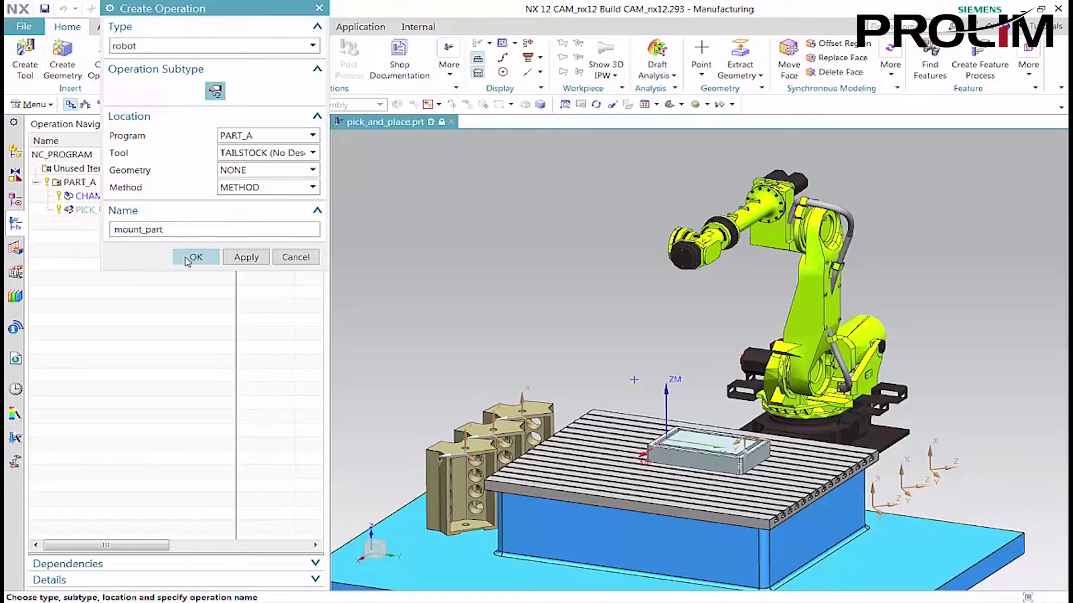
Step: Create mount_part and begin a Retract sub-operation with J3+ J5- OH+ configuration
click(193, 258)
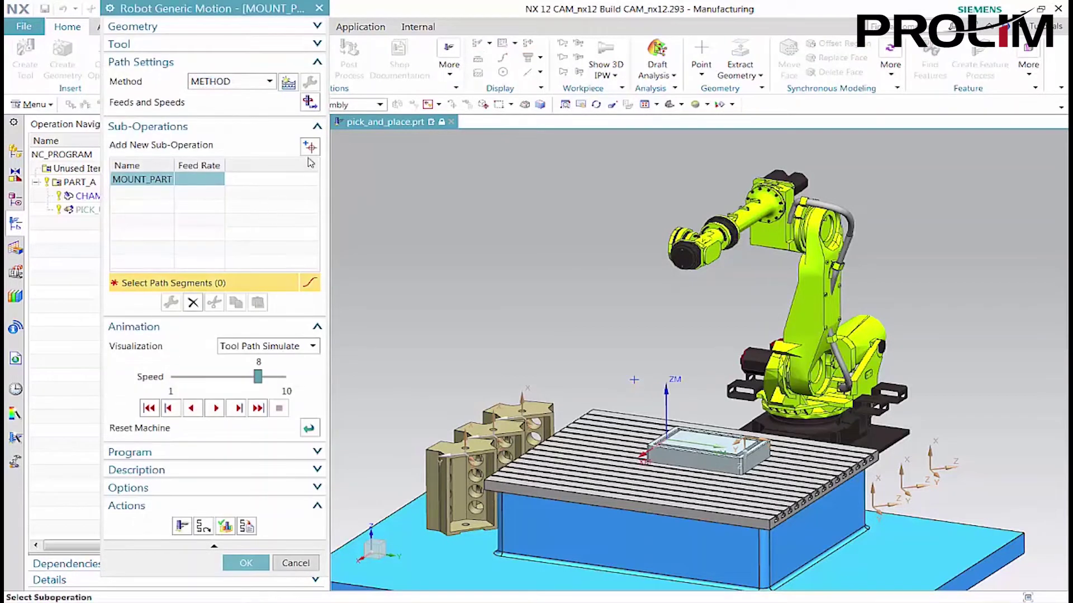
click(310, 147)
click(290, 292)
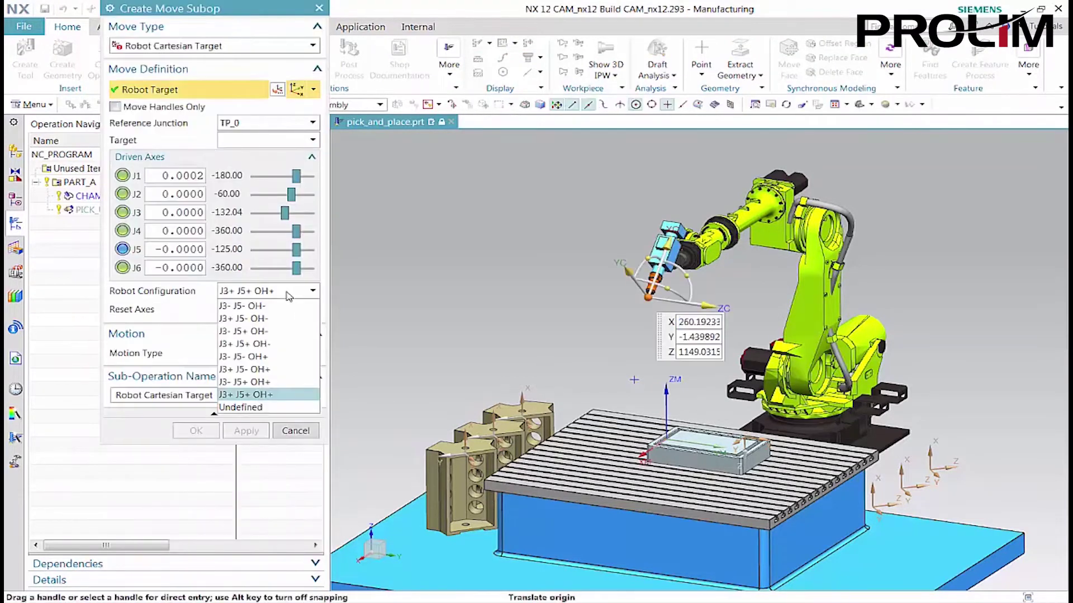
click(270, 372)
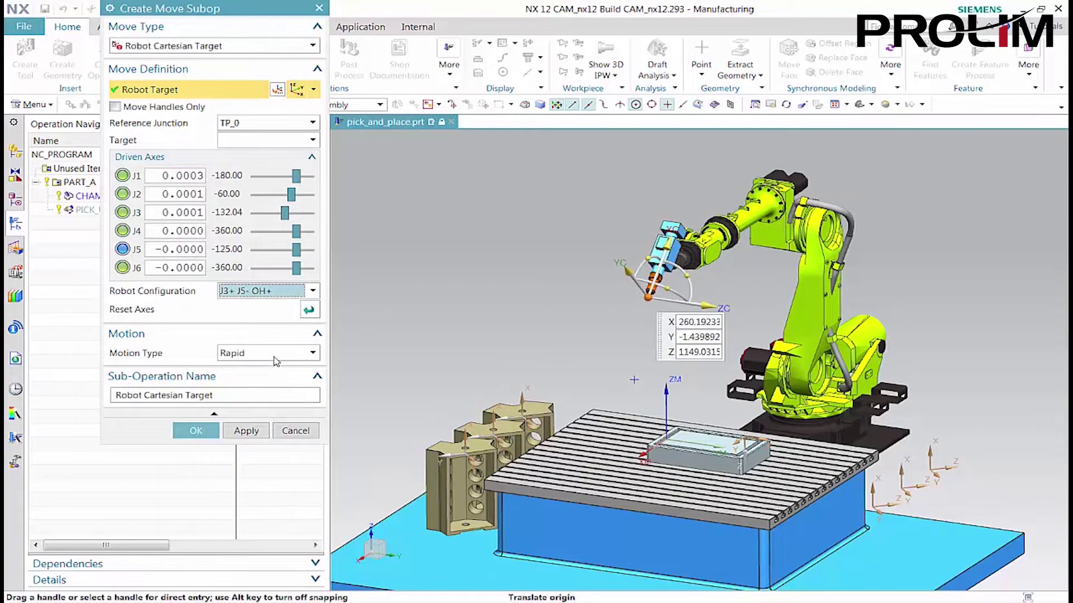
click(274, 357)
click(273, 408)
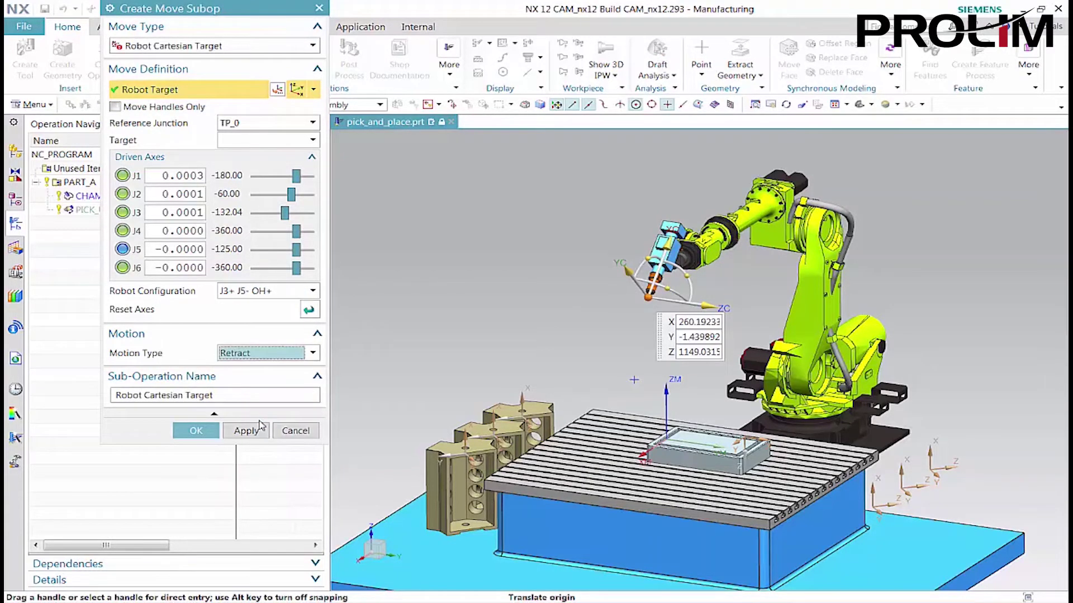
Step: Apply the 'pick up tool' retract from Point(33), lifting 100 along the floor face normal
drag(233, 400, 86, 414)
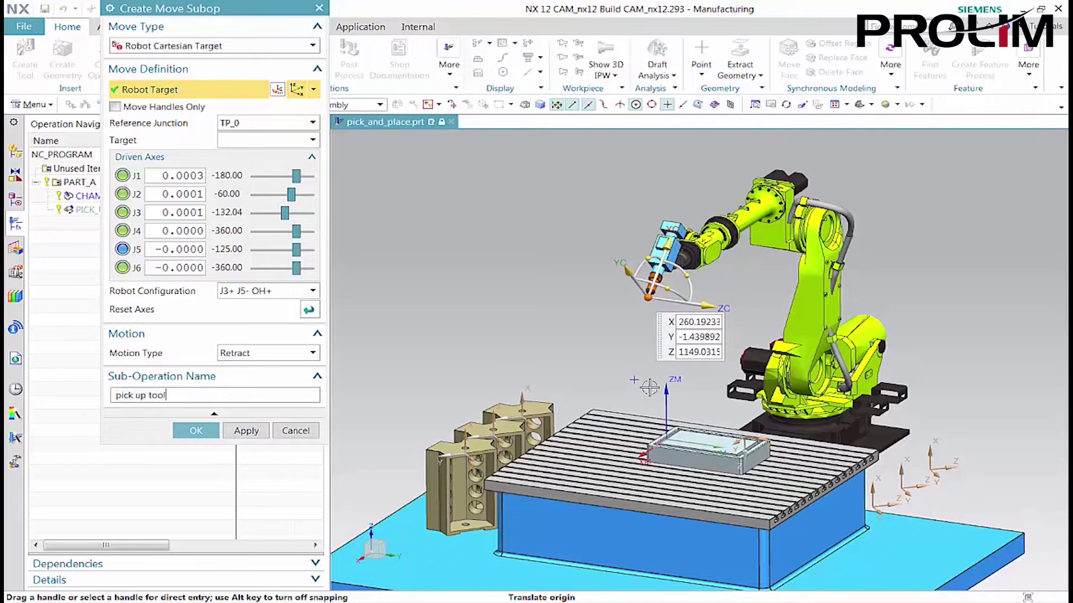
click(633, 380)
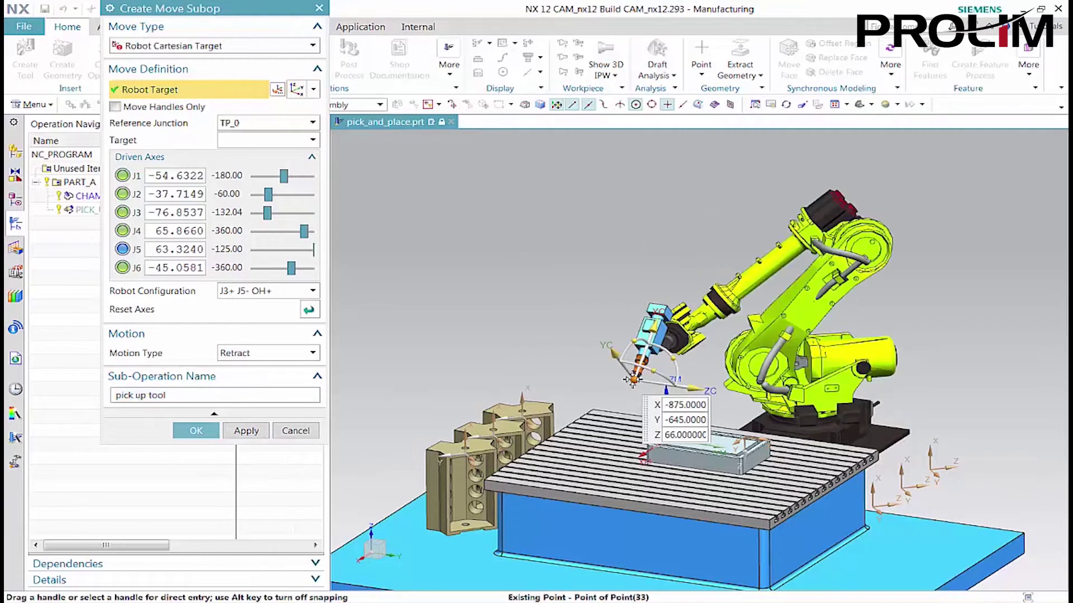
click(668, 289)
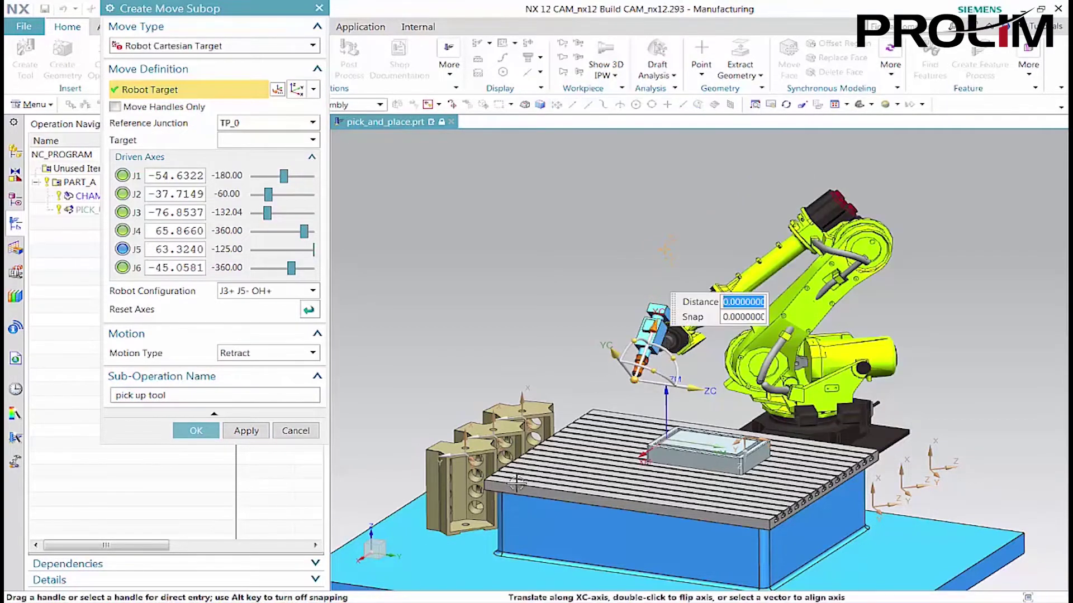
click(468, 557)
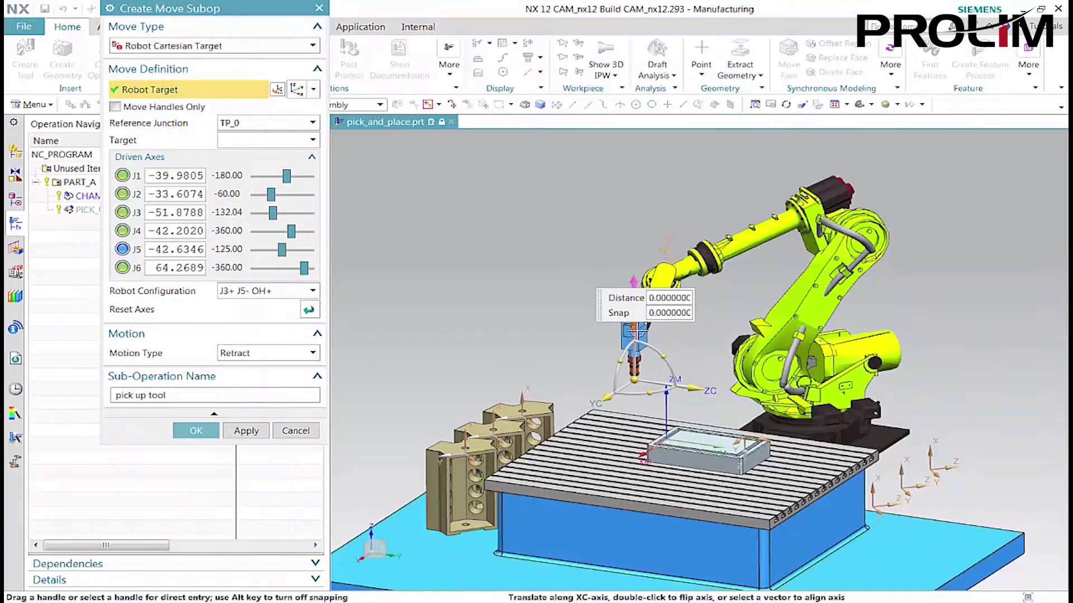
text(100)
key(Return)
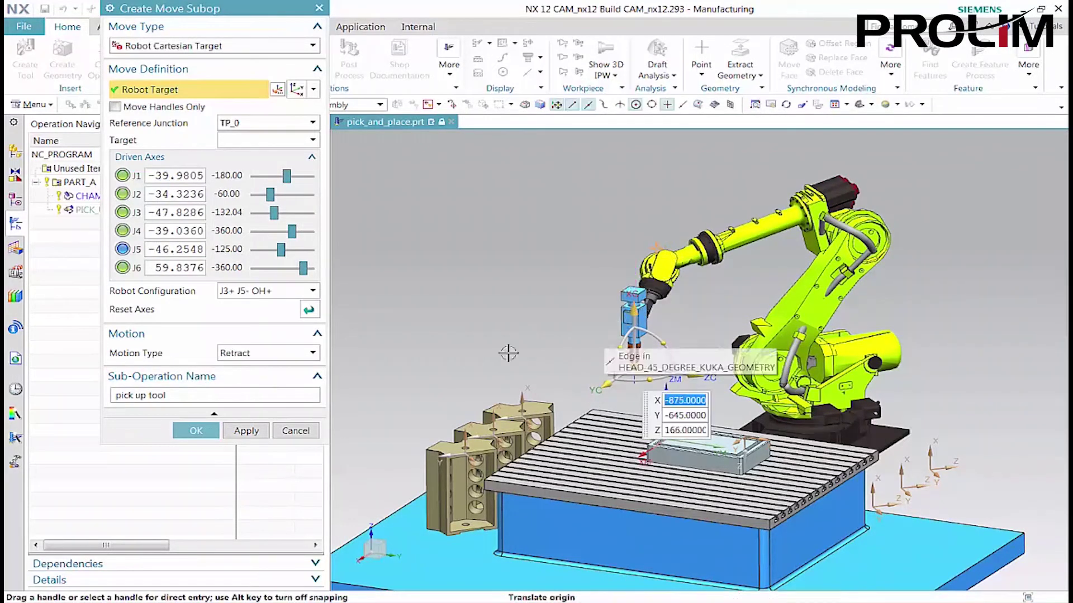
click(244, 431)
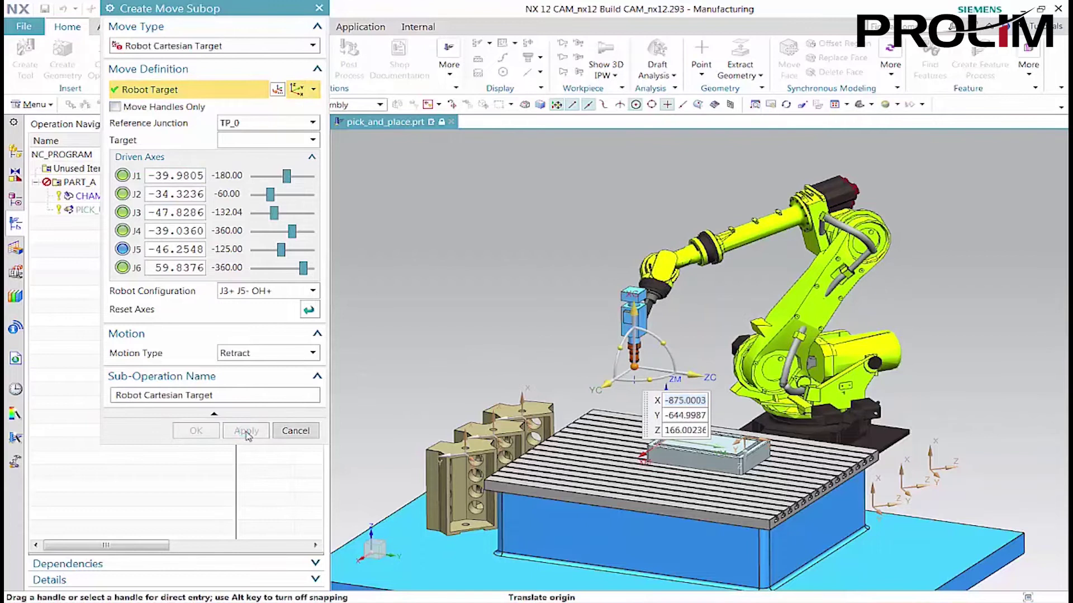
Step: Add a rapid 'move to part' to 50 above PART_A_PICK
click(276, 355)
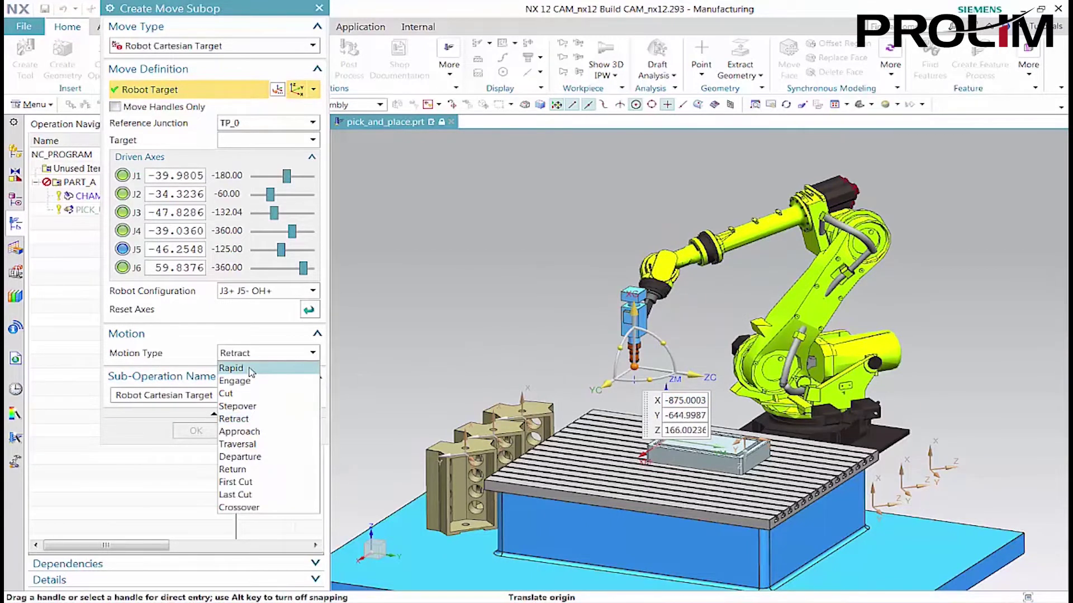
click(251, 366)
triple_click(235, 395)
text(move to part)
click(246, 141)
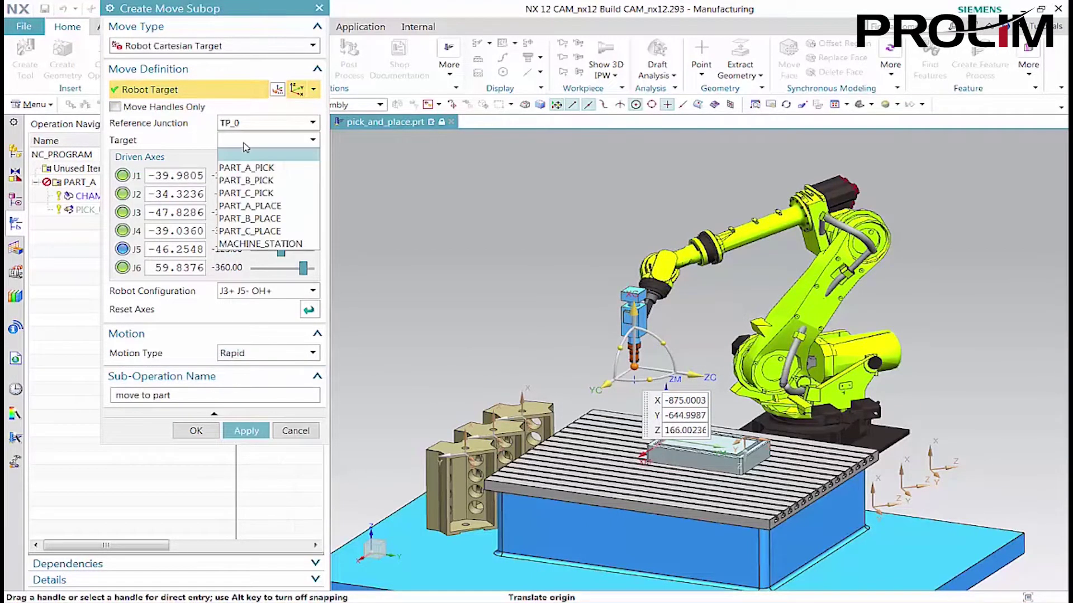
click(243, 162)
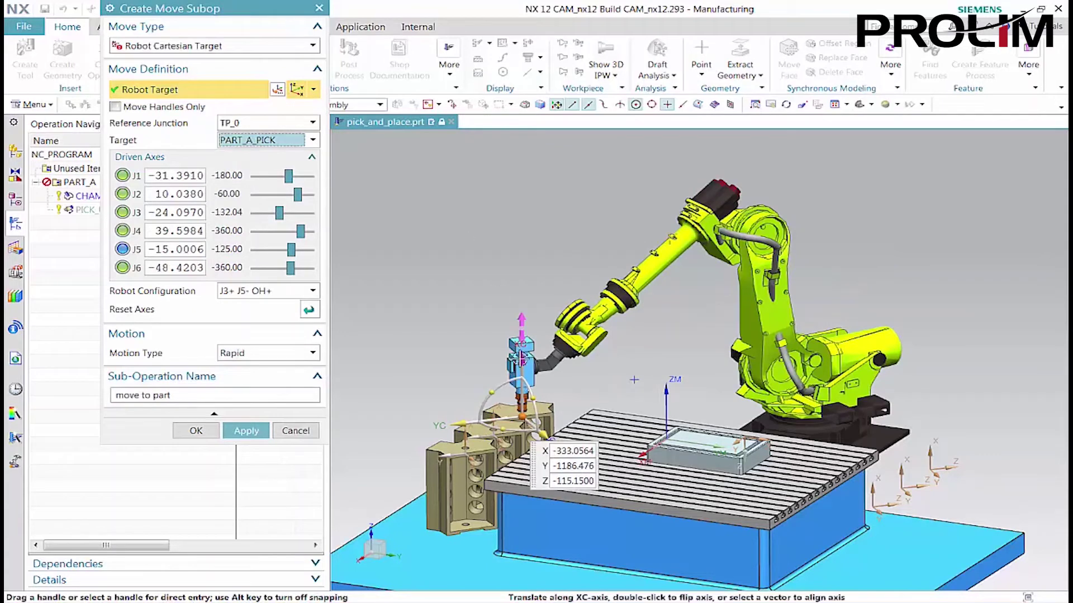
drag(522, 361, 522, 351)
click(254, 430)
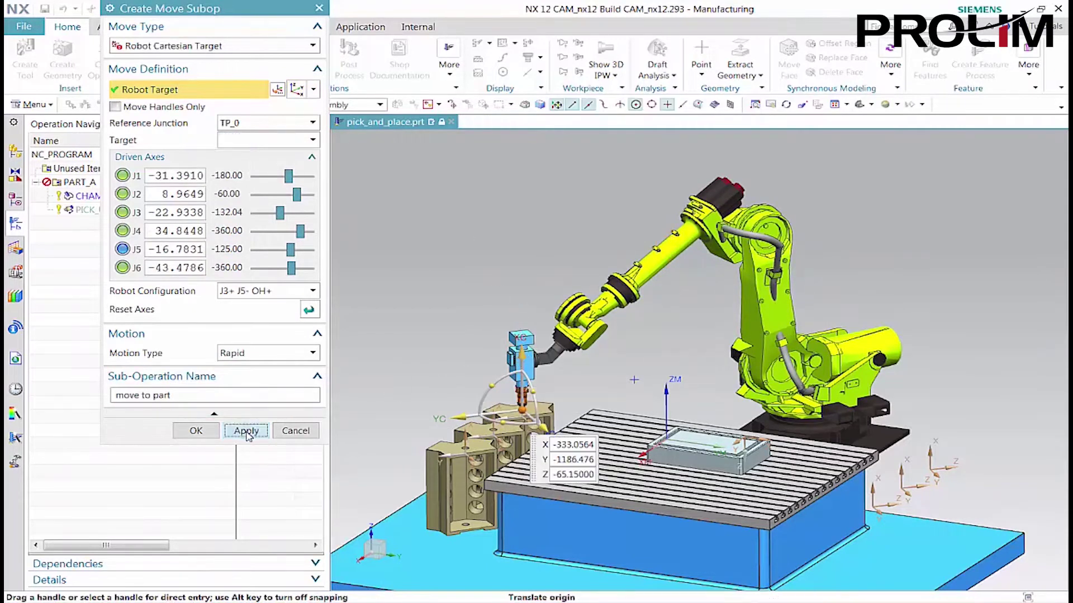
Step: Add an Engage 'engage to part' move down onto PART_A_PICK
click(263, 353)
click(254, 376)
click(244, 397)
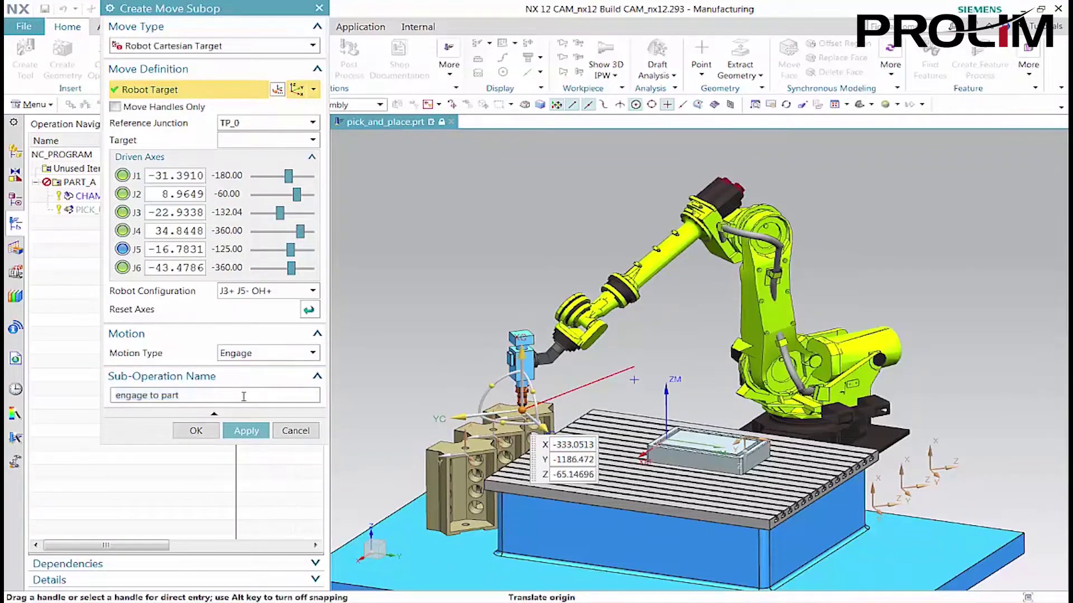
click(262, 140)
click(246, 151)
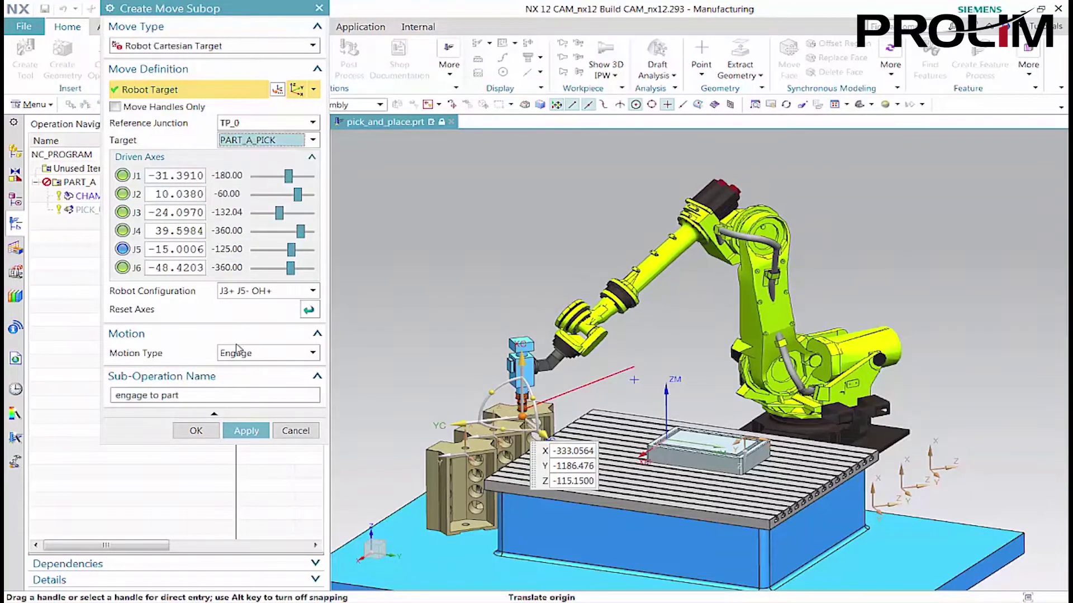
click(246, 432)
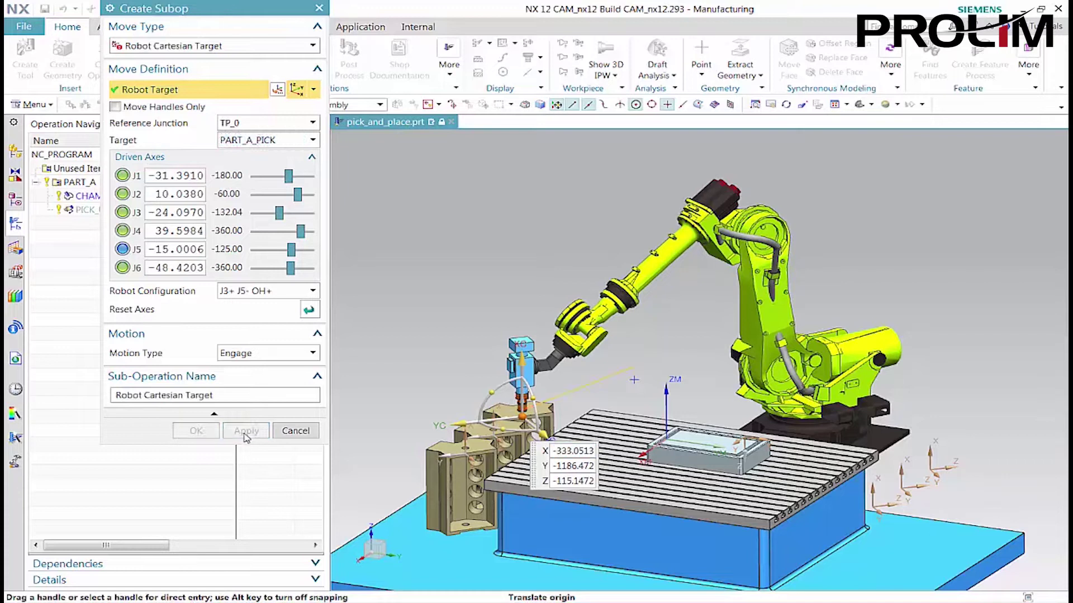
Step: Apply a Robot Mount sub-operation 'mount part' with action Mount, attaching PART_A to the tool
click(272, 47)
click(234, 86)
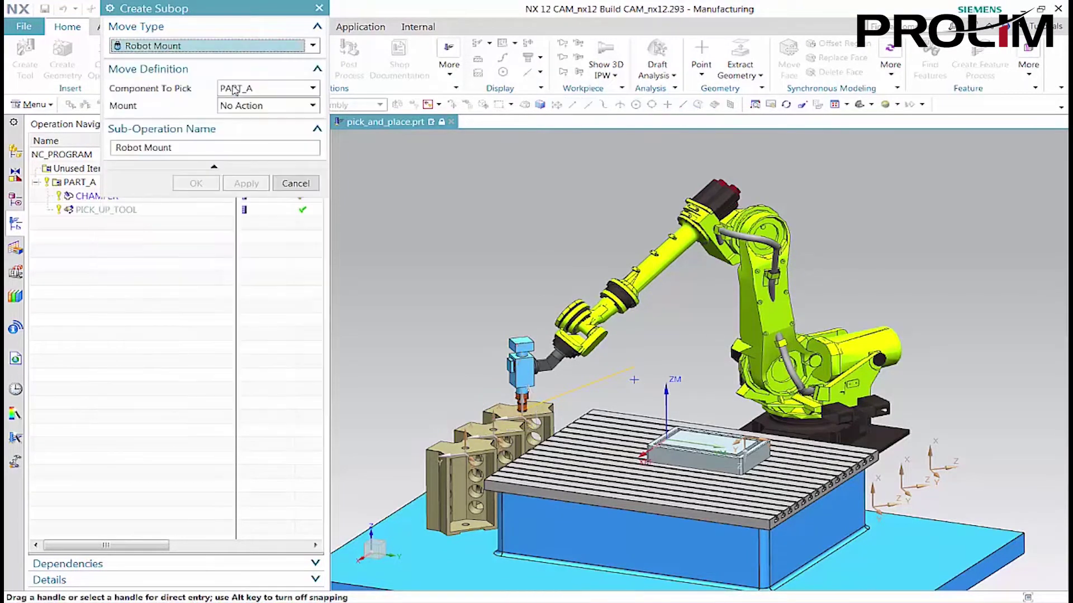
click(236, 106)
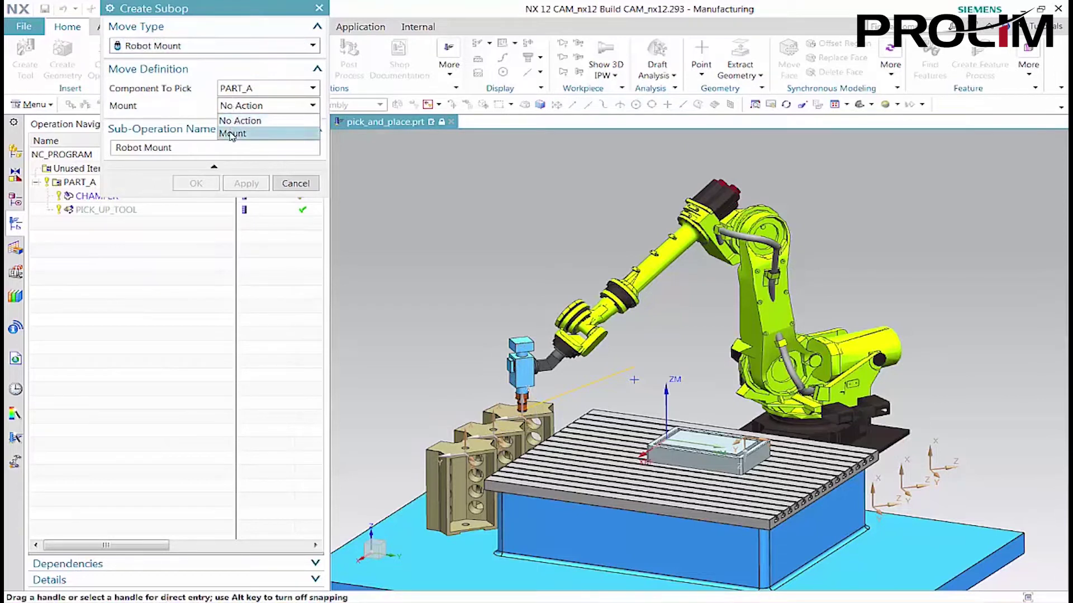
click(232, 134)
triple_click(215, 148)
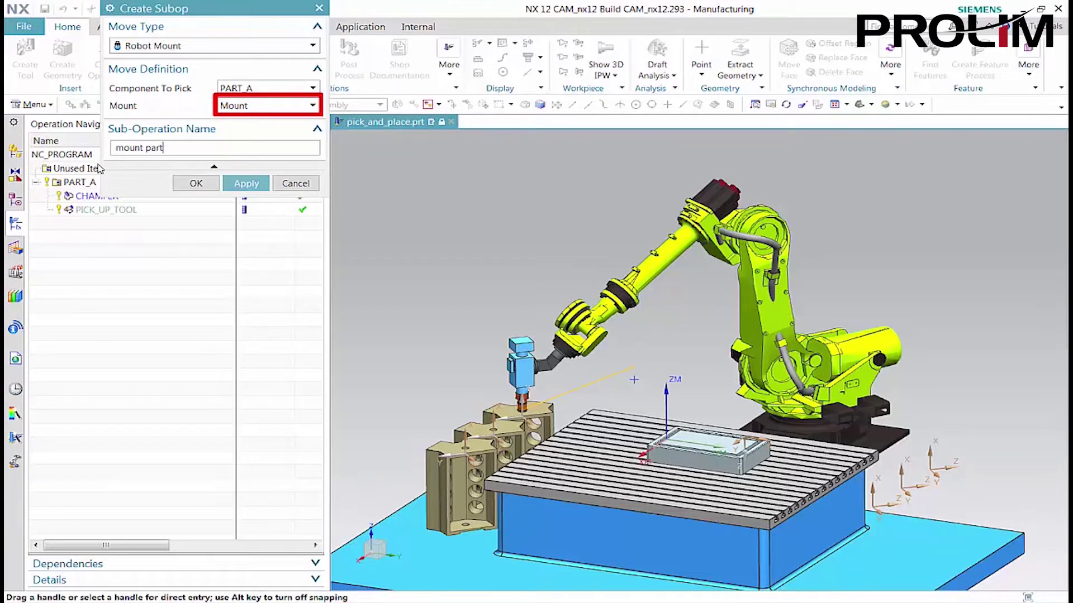
click(244, 188)
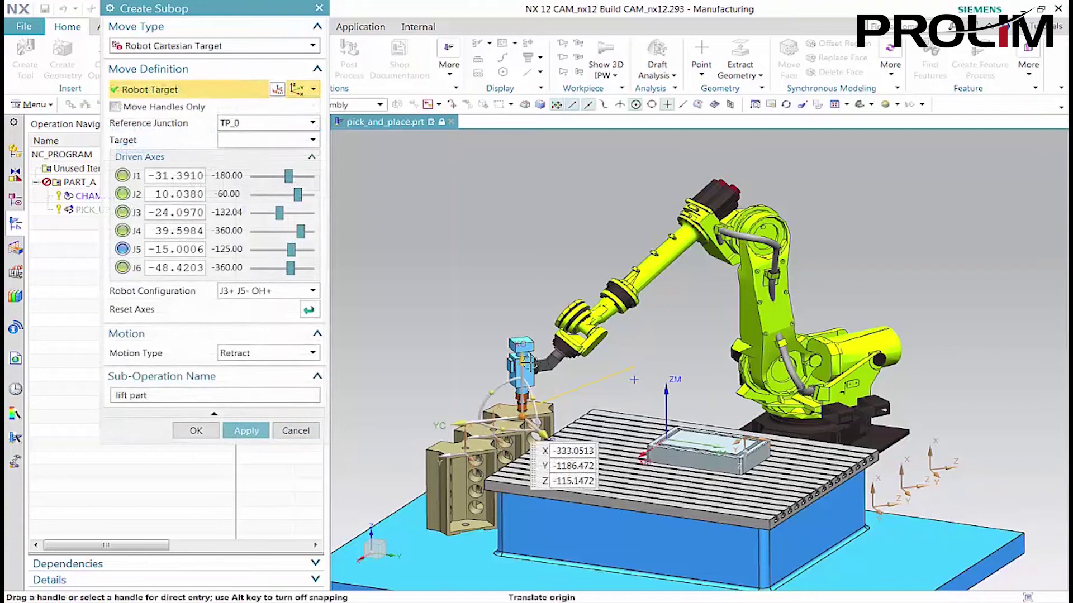
Step: Lift PART_A by 100 and carry it into the MACHINE_STATION fixture
key(Return)
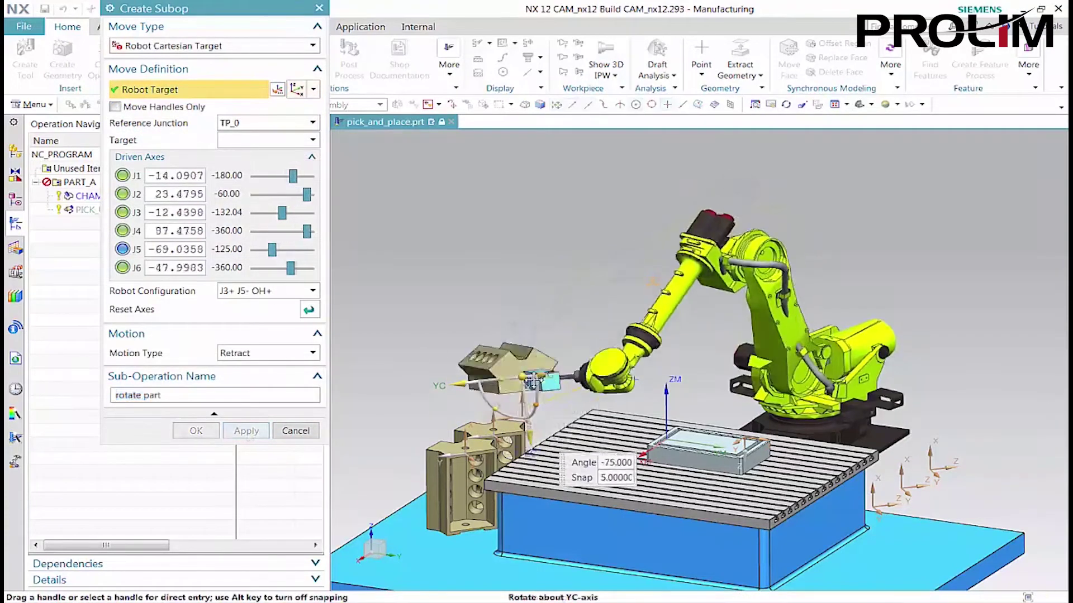
drag(534, 381, 556, 383)
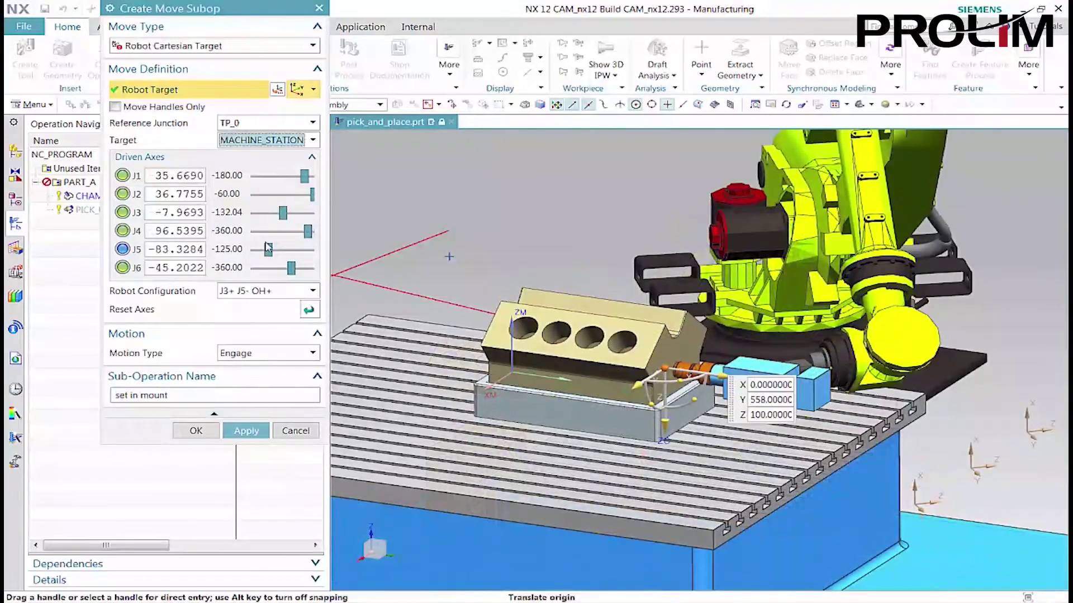
click(246, 430)
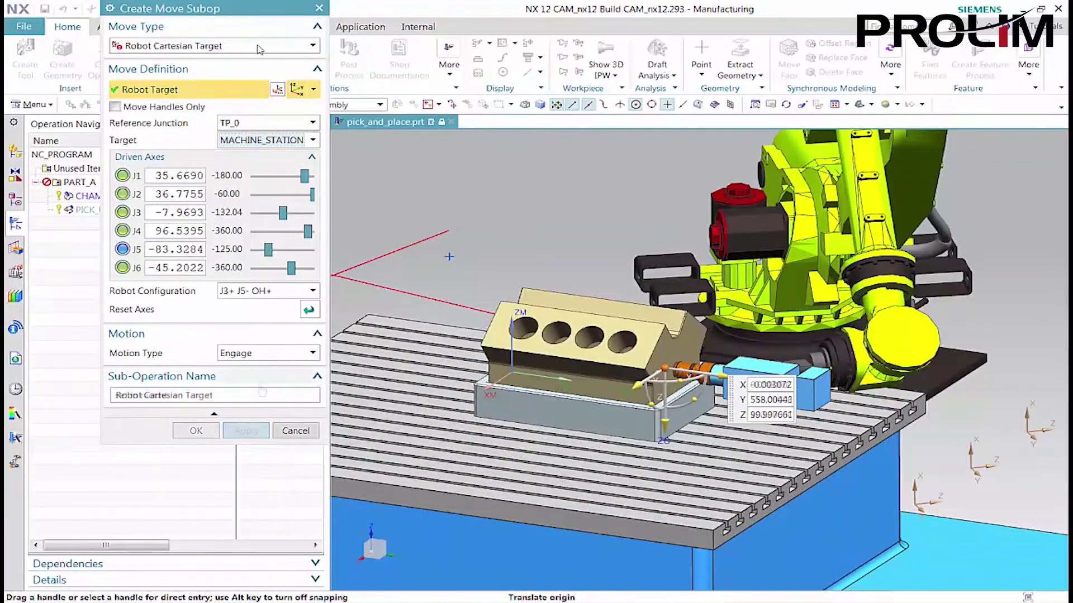
Step: Unmount PART_A in the fixture and retract the tool from the mounted part
click(252, 46)
click(243, 88)
click(247, 106)
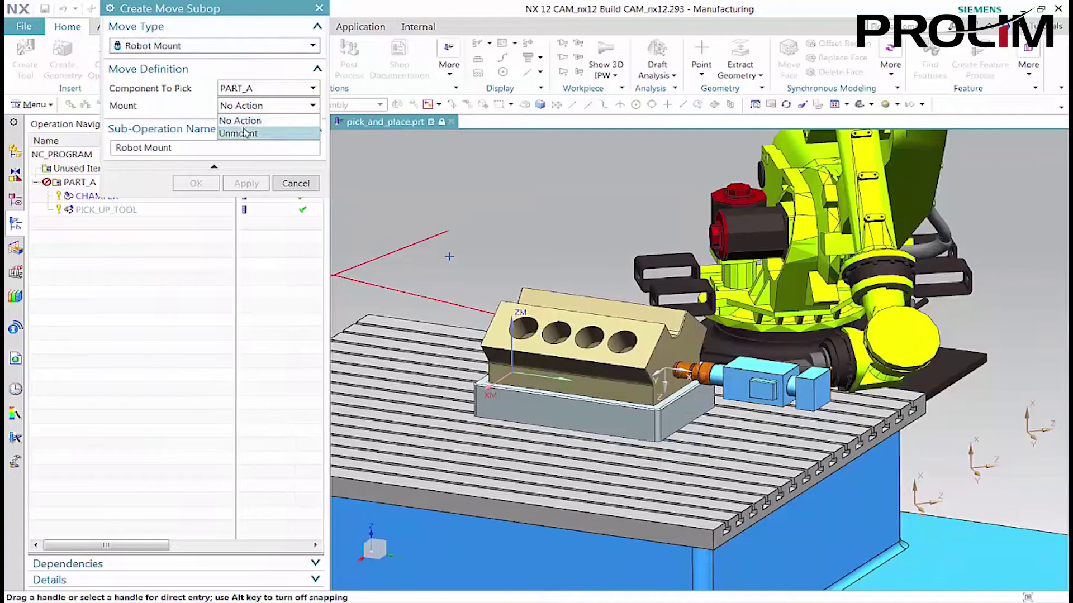
click(307, 47)
click(257, 61)
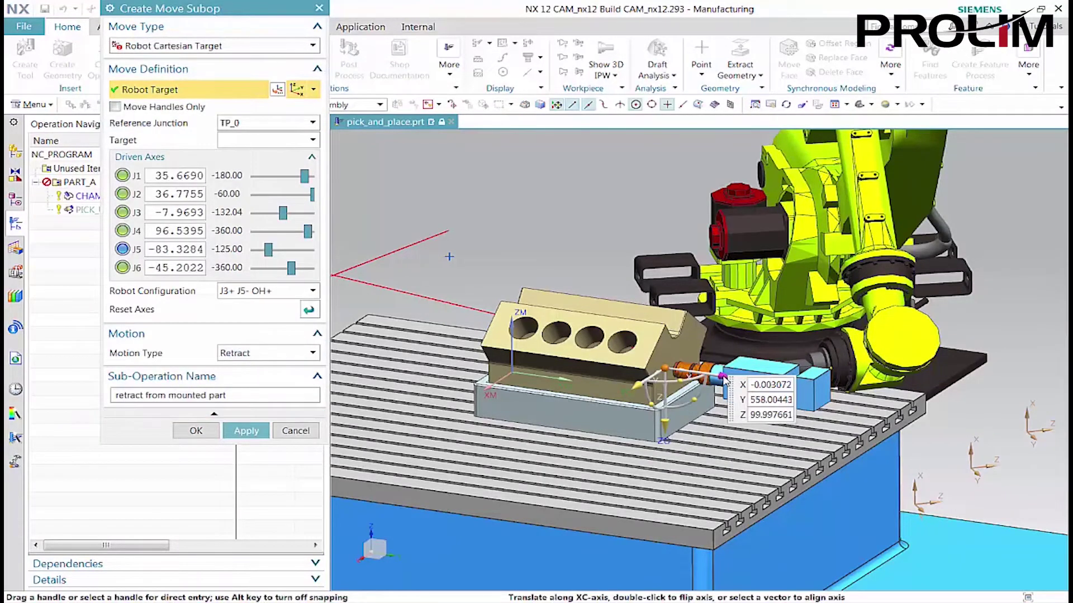
drag(725, 383, 747, 383)
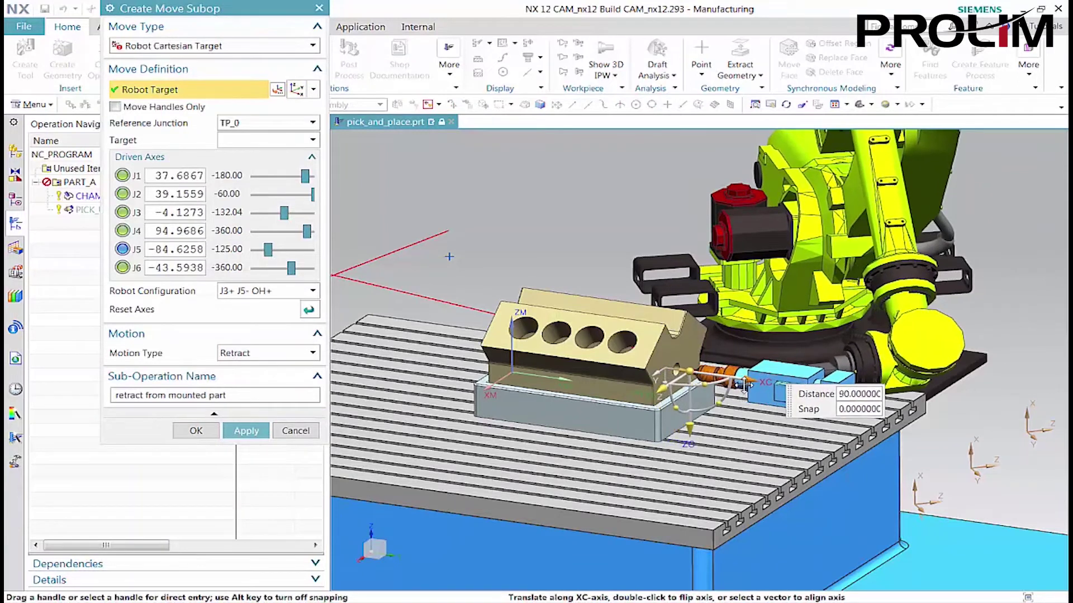
click(246, 431)
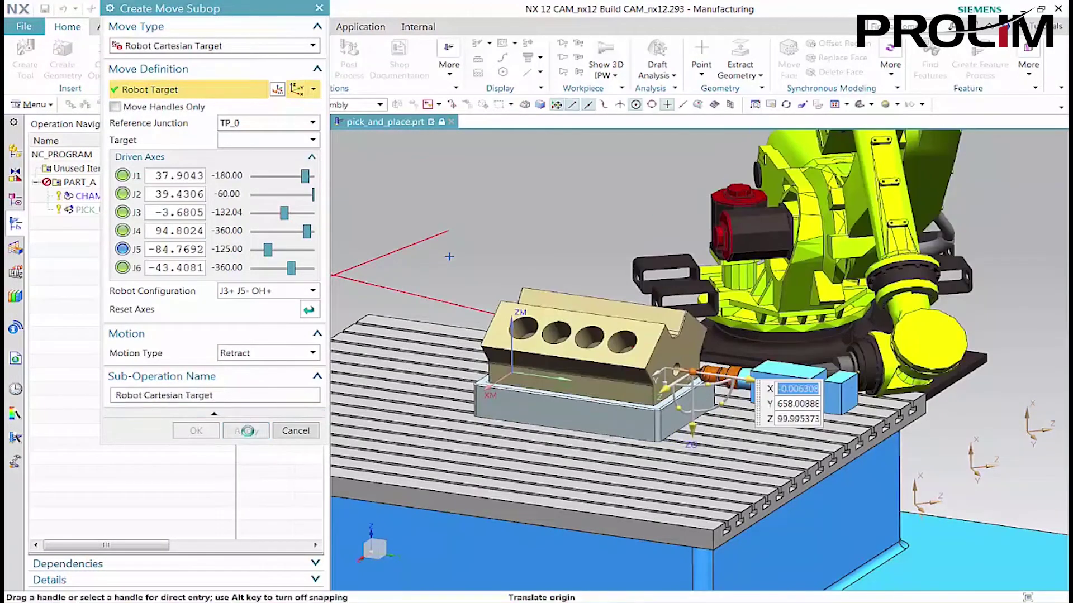
Step: Add 'return home' above the fixture and return the tool 50 into its holder, then finish MOUNT_PART
drag(691, 429, 690, 270)
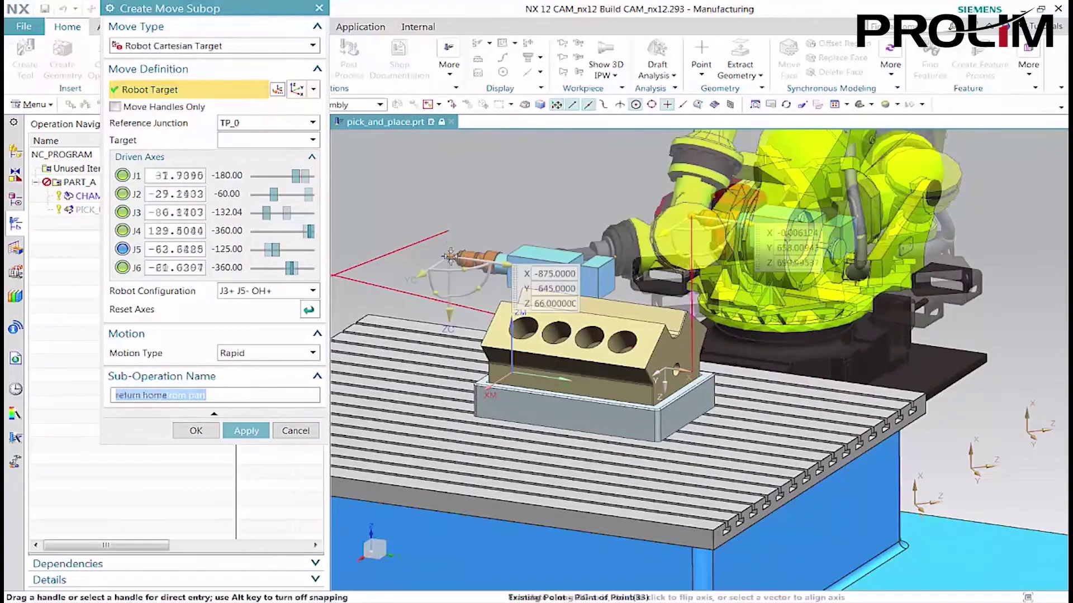
text(return home)
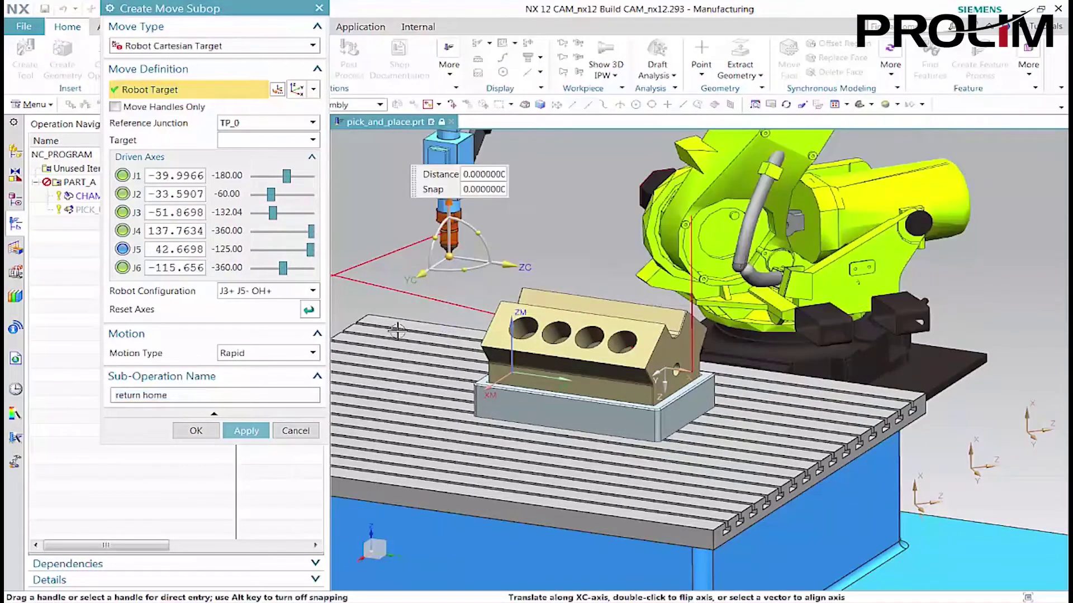
click(246, 431)
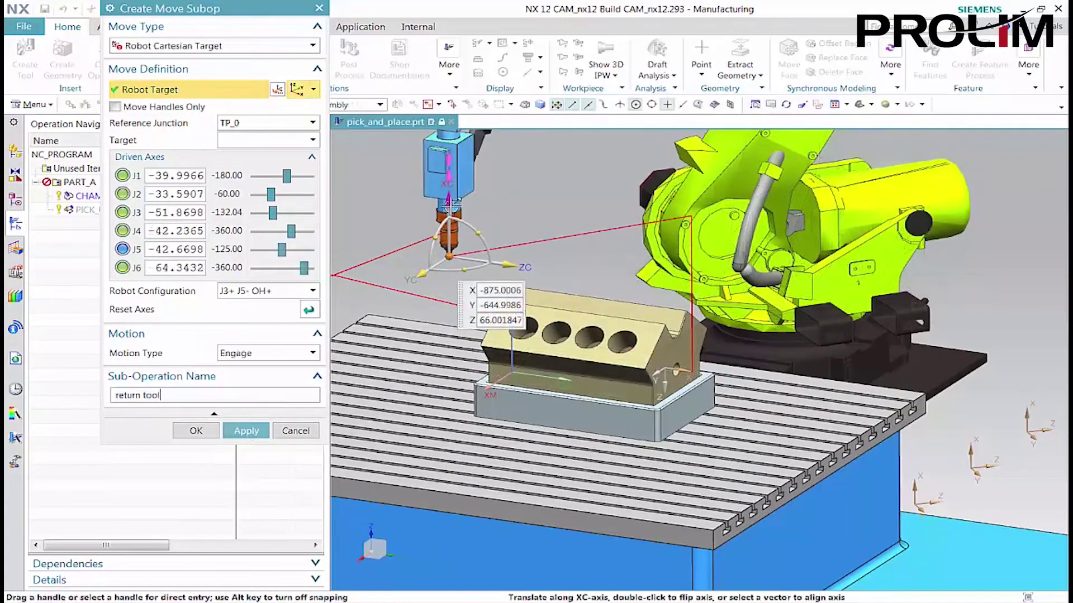
drag(446, 202, 446, 217)
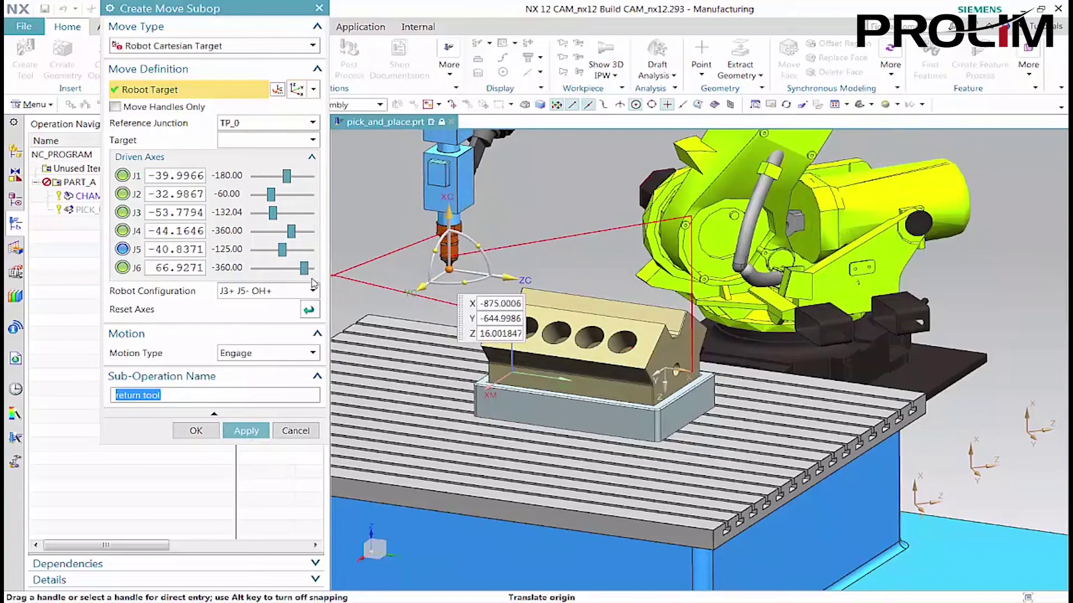
click(188, 432)
click(242, 566)
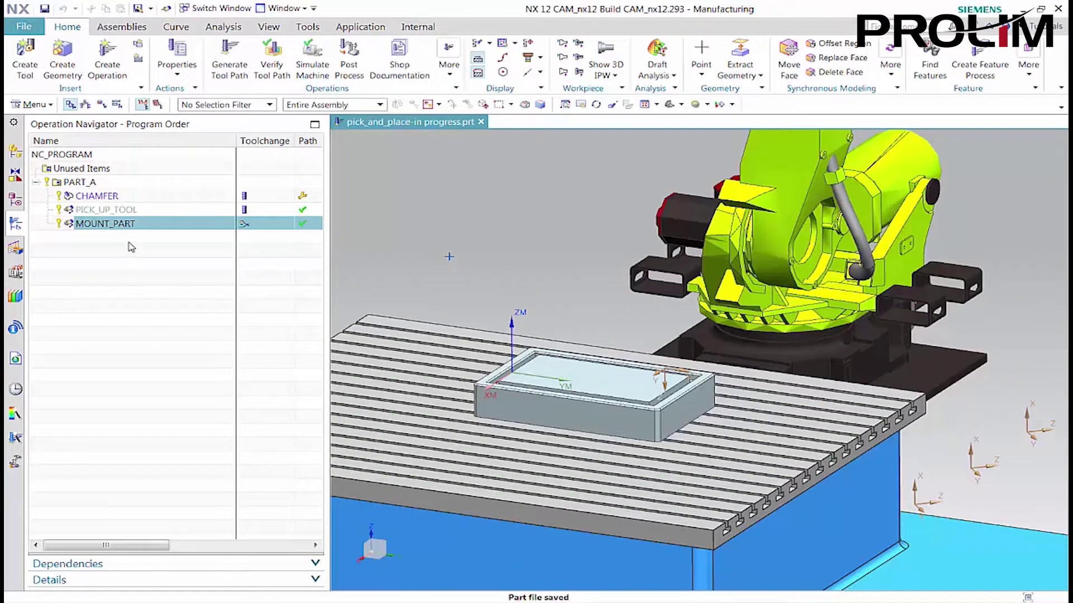
Step: In the Operation Navigator, move CHAMFER below MOUNT_PART under PART_A
drag(106, 198, 104, 236)
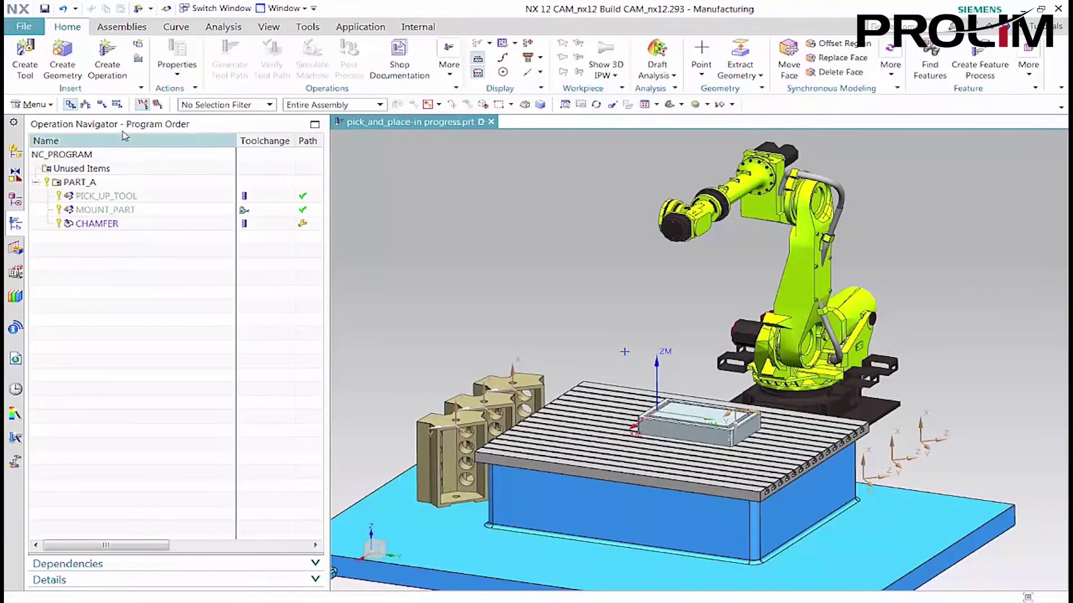
Step: Create the PLACE_FINISHED_PART operation with a first 100-unit tool-down distance move
click(110, 65)
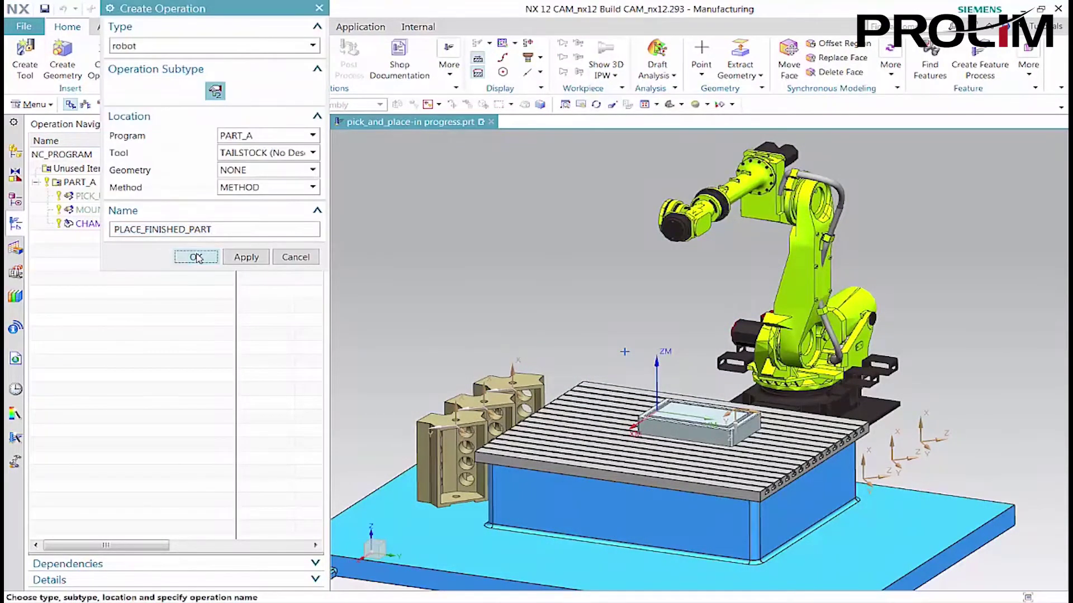
click(195, 257)
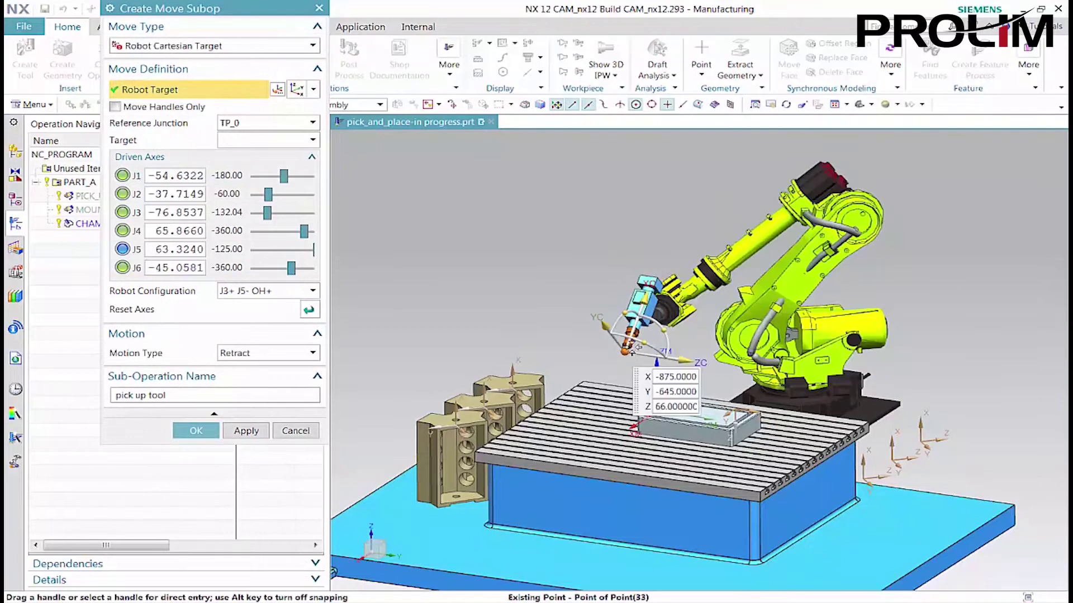
click(638, 347)
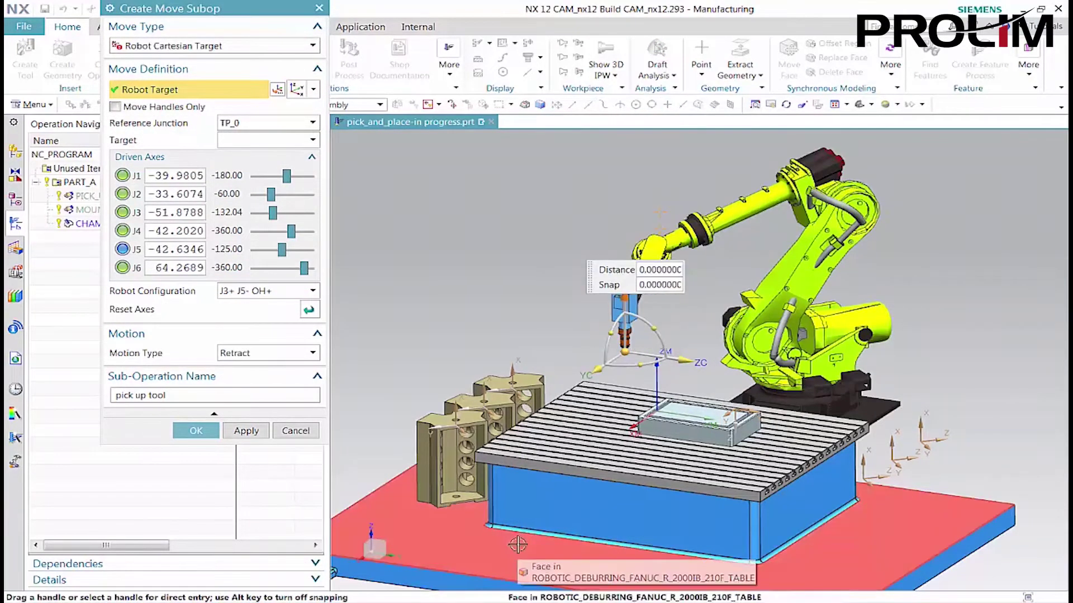
text(100)
key(Return)
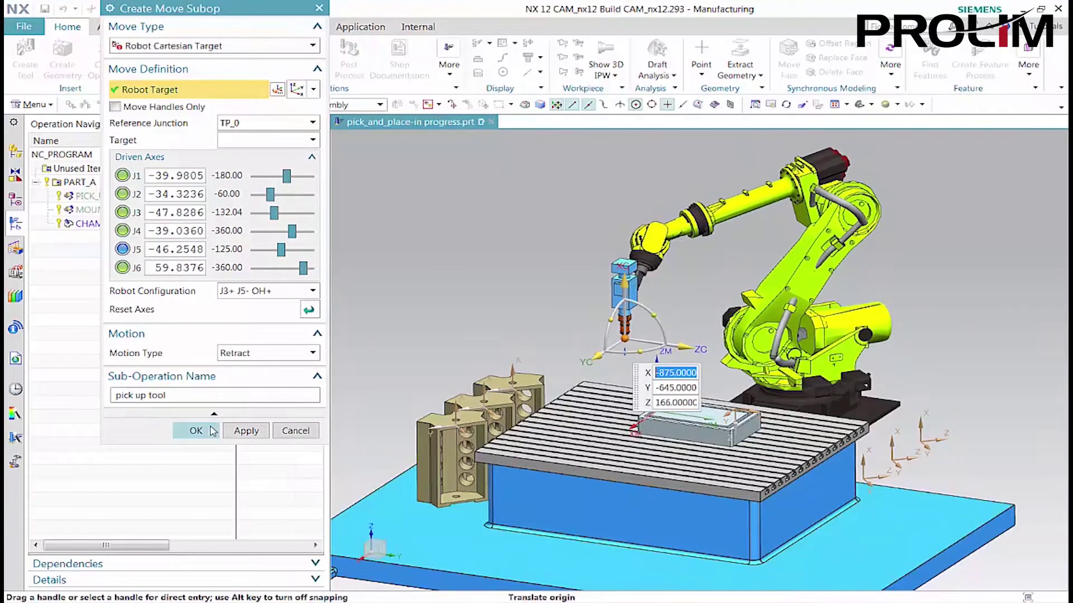
click(217, 432)
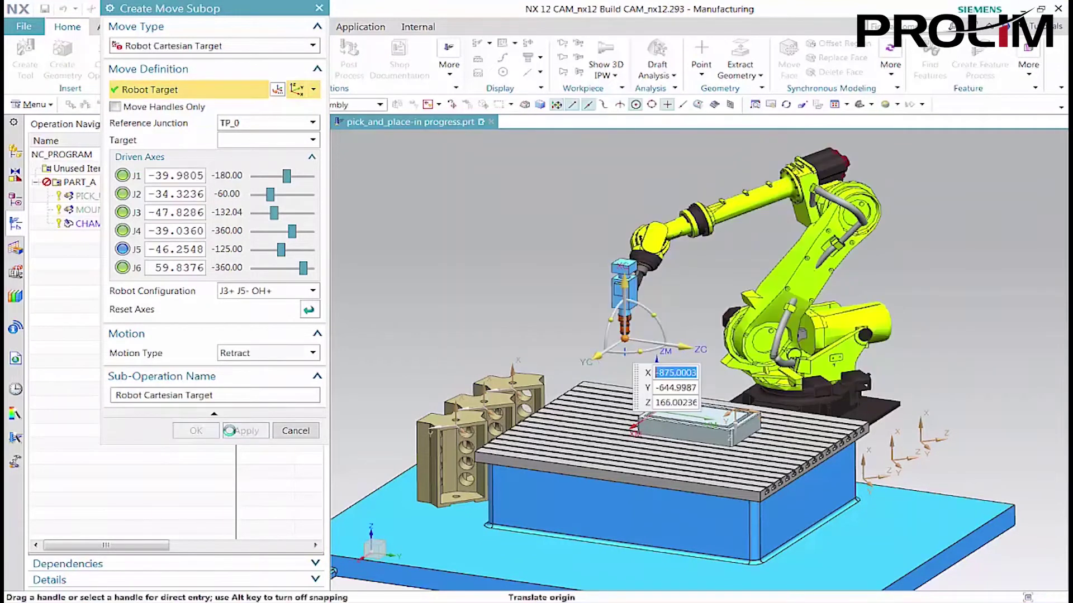
Step: Add a 'traversal' move shifted 1280 along ZC and 100 along Y, then apply the final sub-operations
text(traversal)
drag(685, 349, 900, 397)
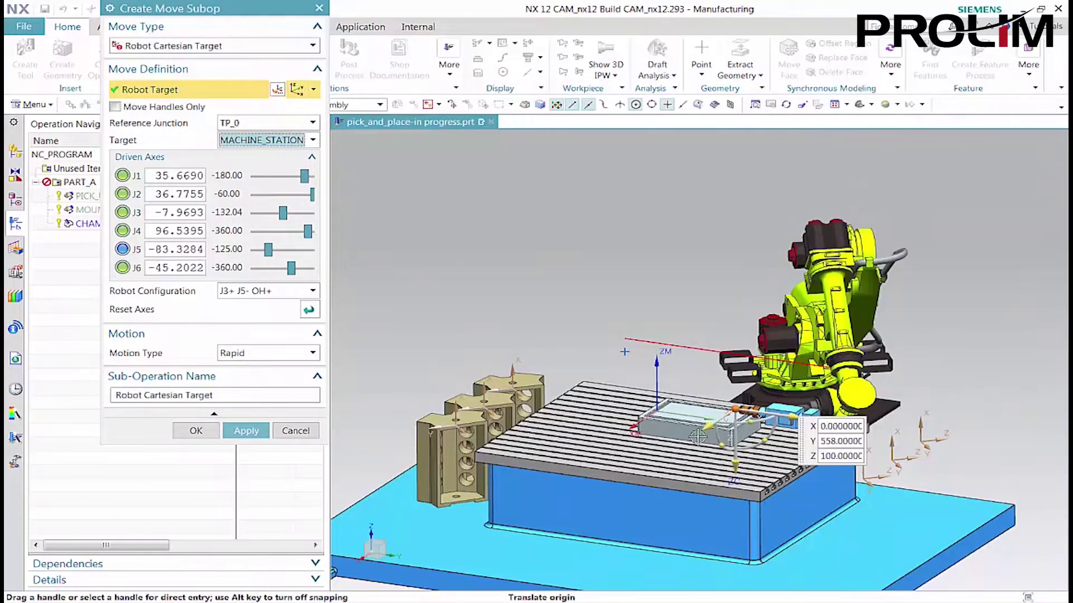
drag(796, 428, 809, 426)
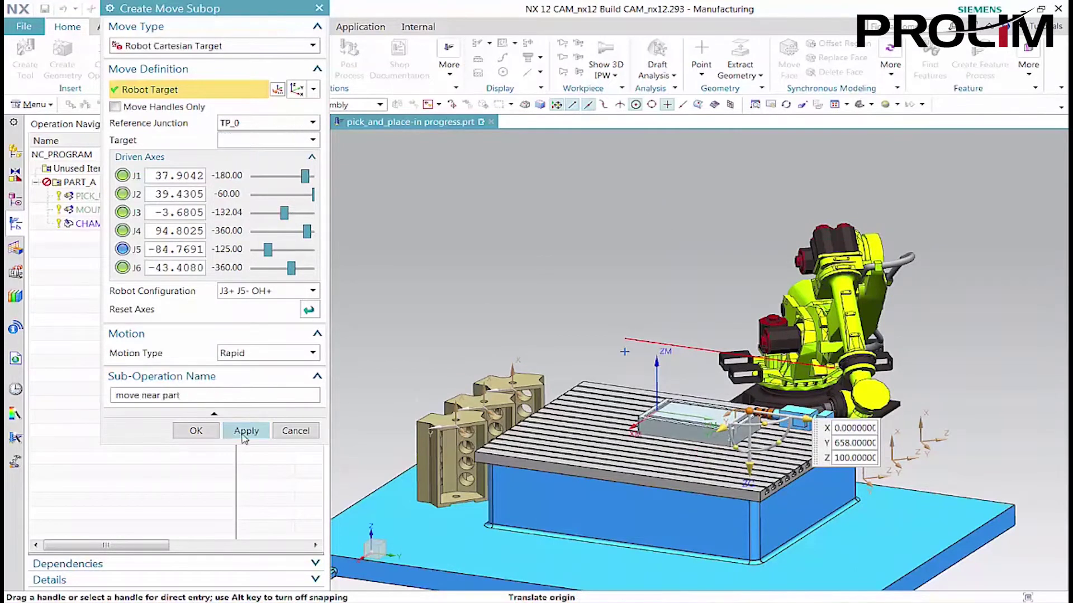
click(246, 431)
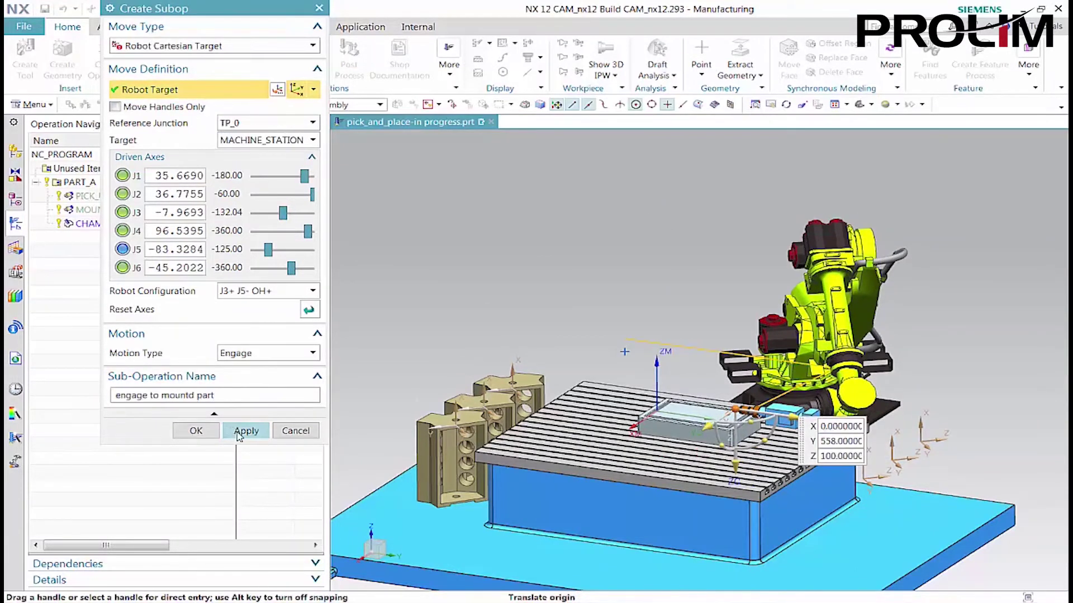
click(244, 431)
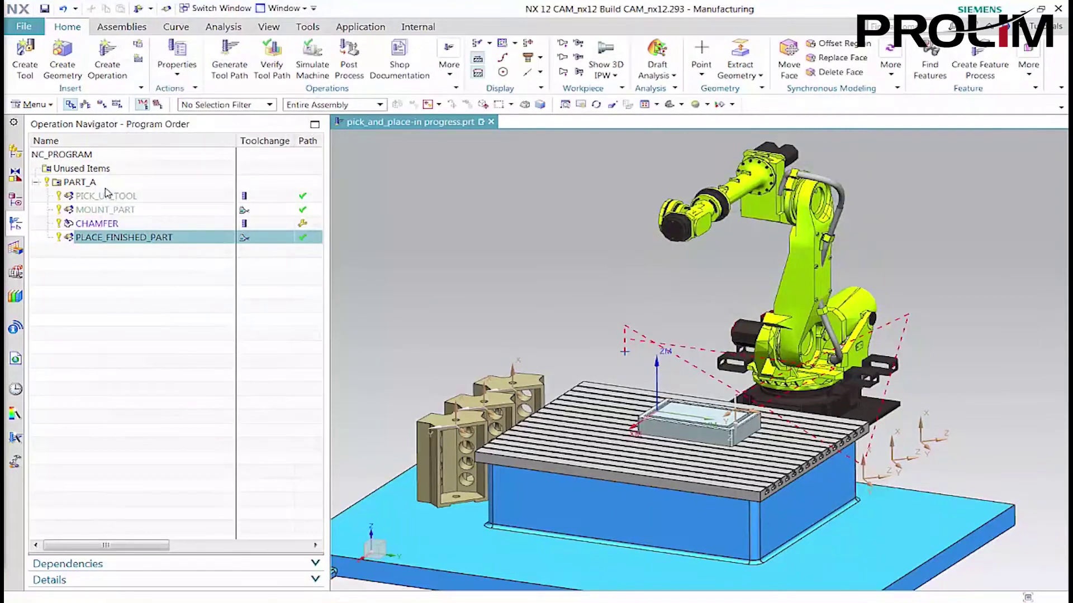
Step: Copy and paste the PART_A group as PART_B, then open MOUNT_PART_COPY for editing
right_click(91, 183)
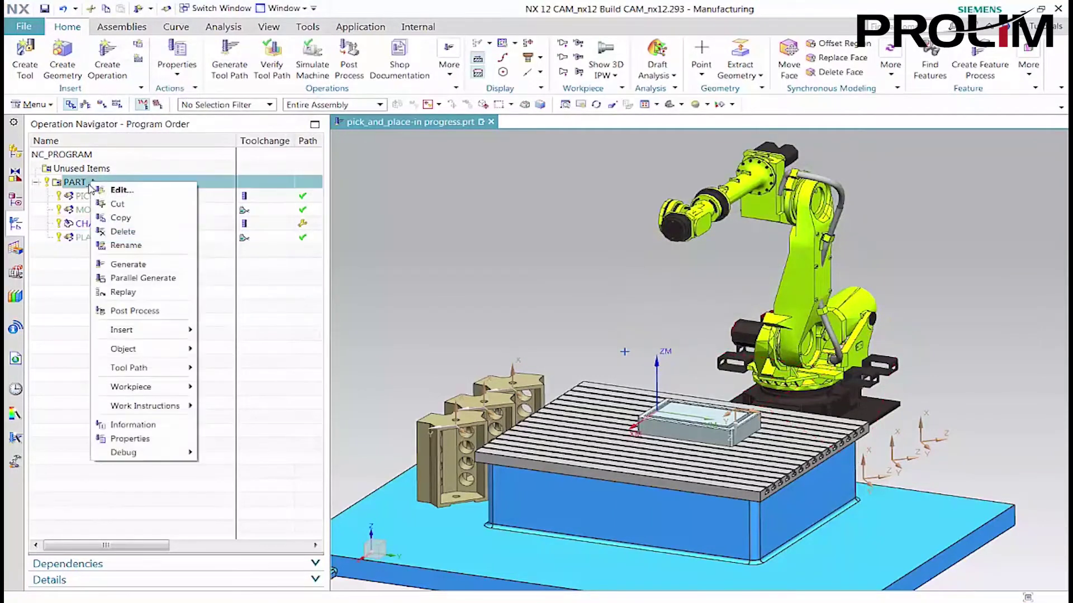
click(124, 219)
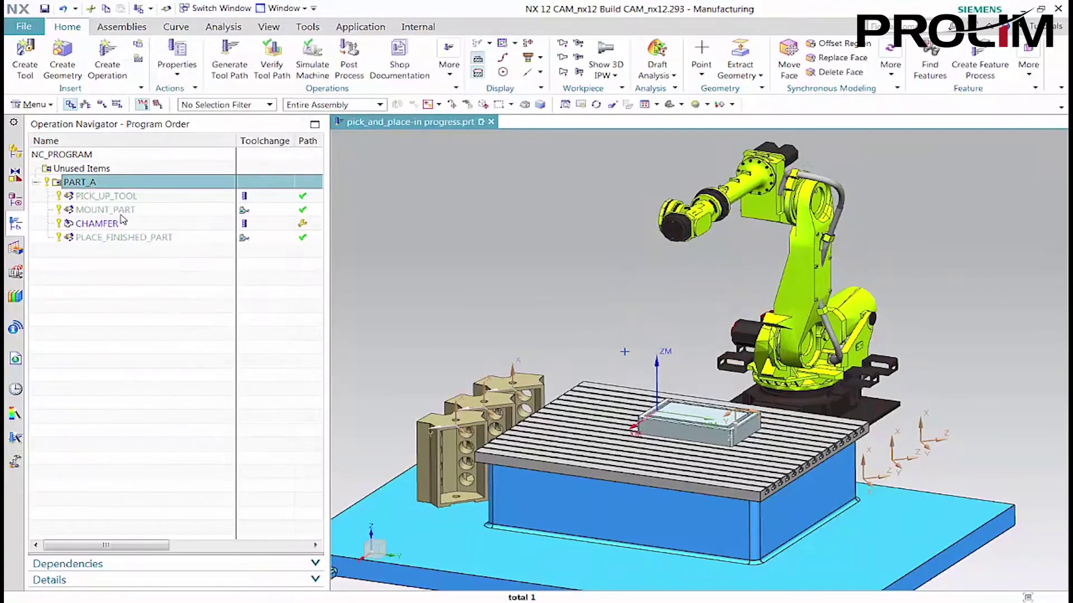
right_click(84, 183)
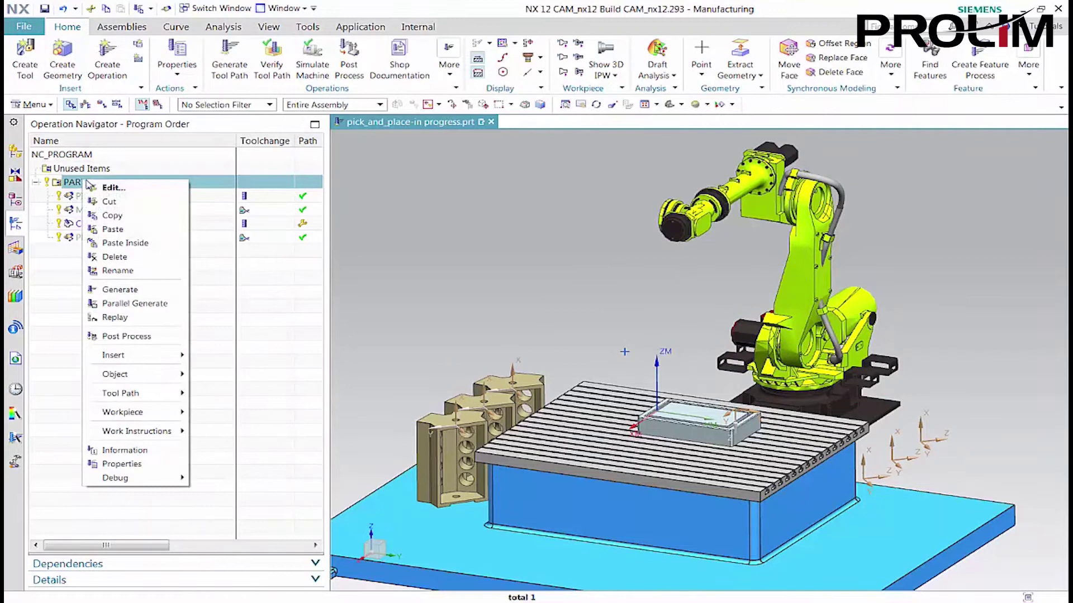
click(118, 229)
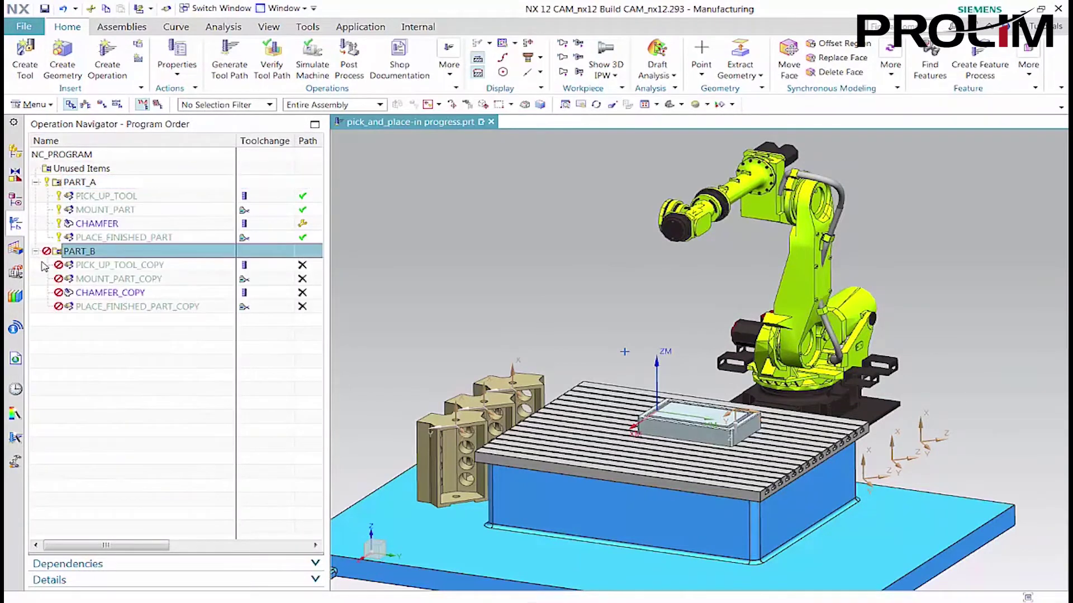
double_click(71, 279)
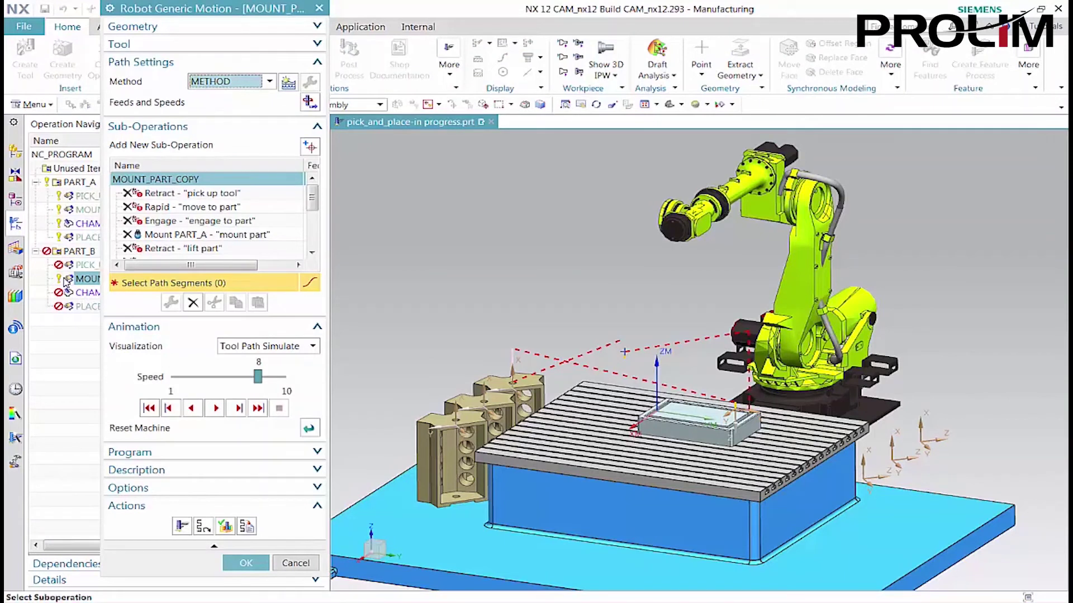
Step: Retarget the 'move to part' motion to PART_B_PICK, raised 50 above the pick point
click(190, 208)
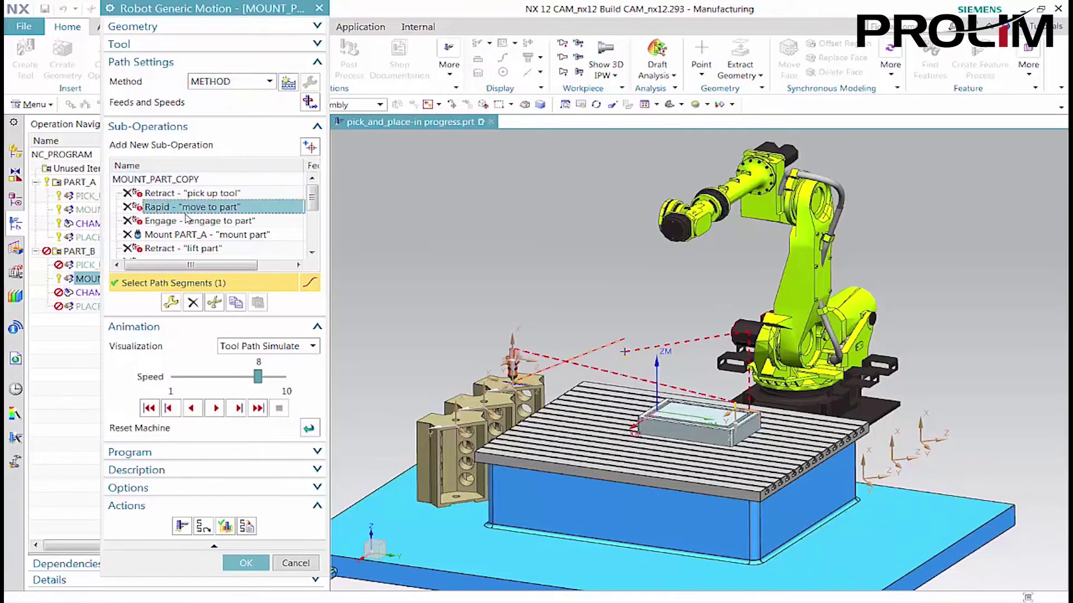
click(171, 303)
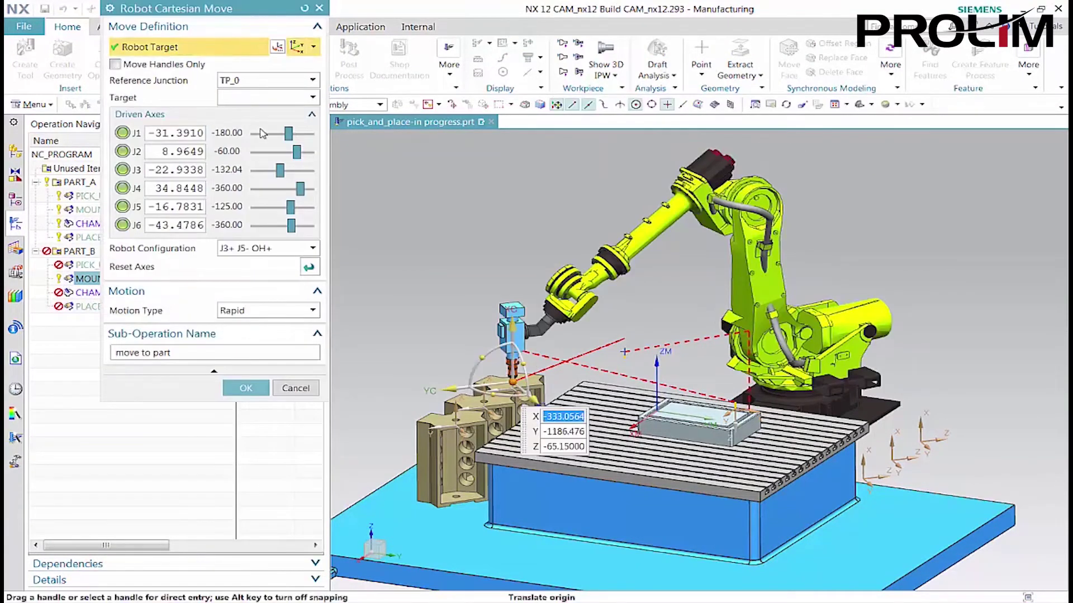
click(274, 98)
click(271, 136)
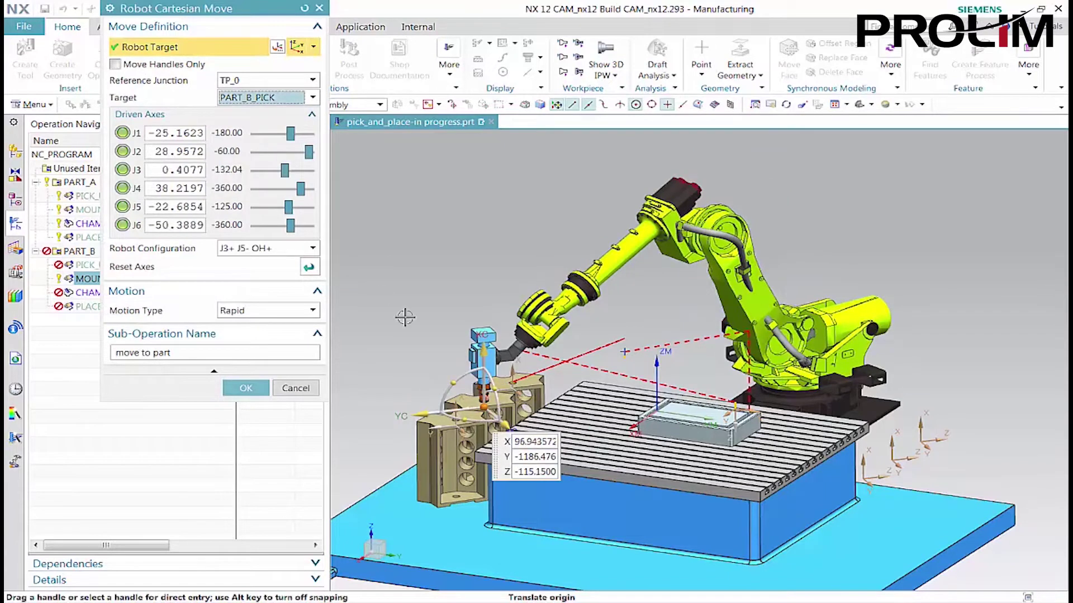
drag(472, 346, 472, 338)
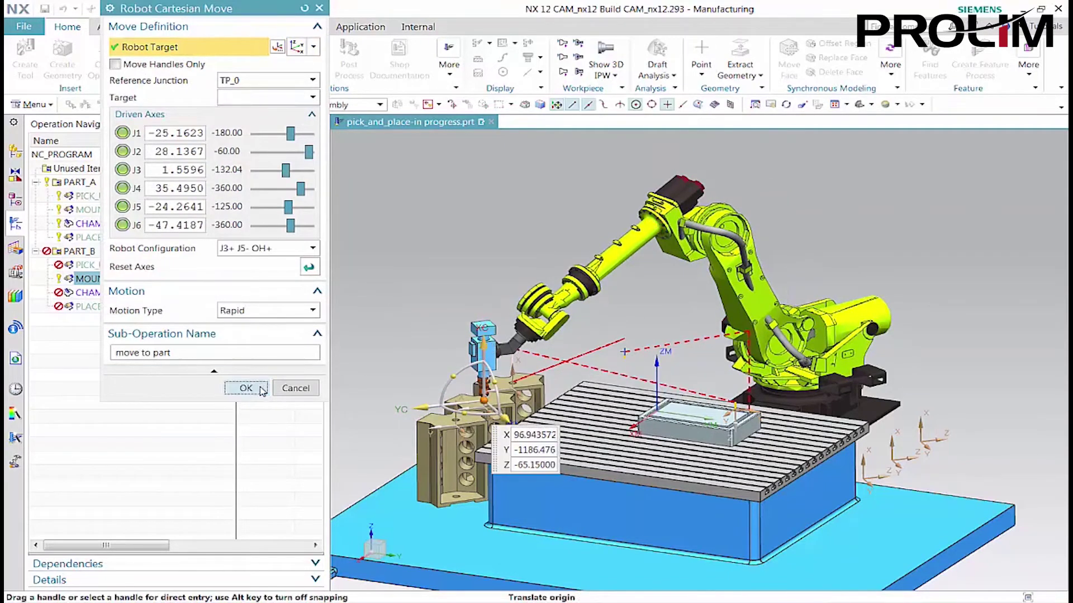
click(246, 389)
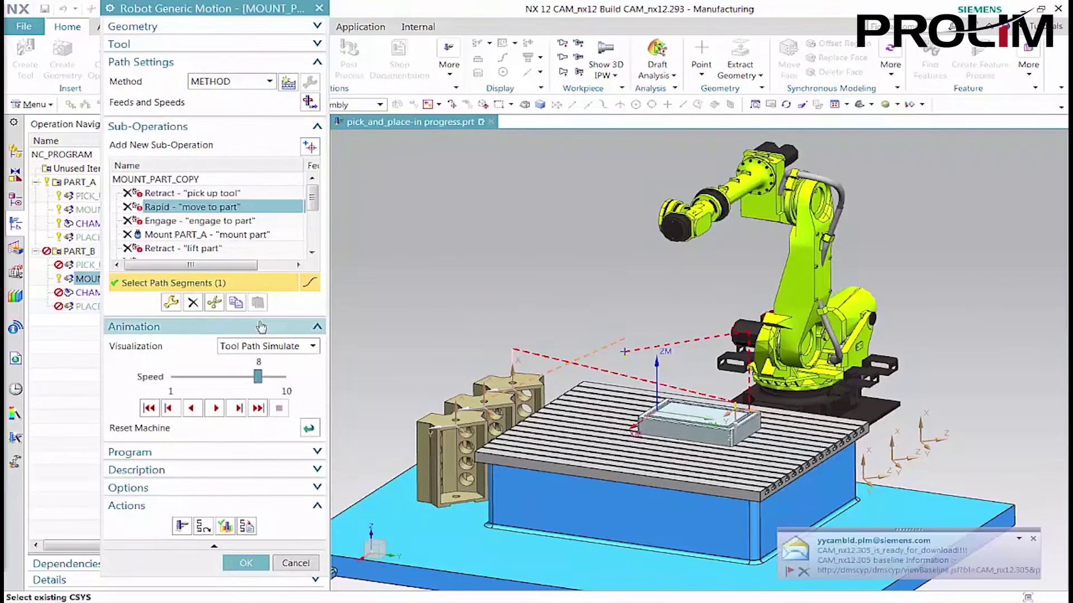
Step: Retarget the 'engage to part' motion to PART_B_PICK
click(224, 222)
click(171, 302)
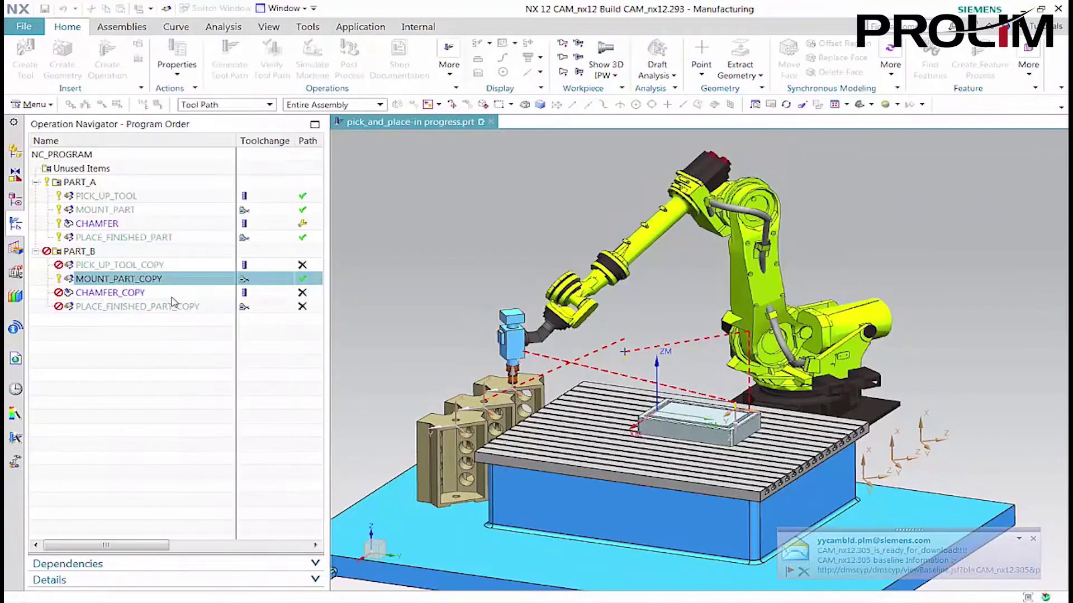
click(268, 98)
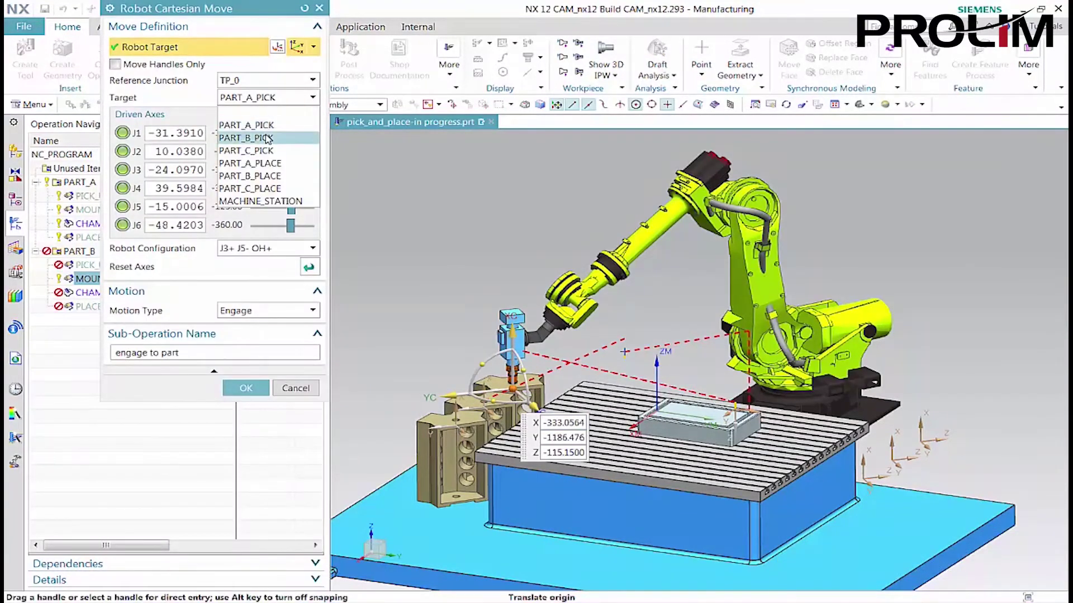
click(268, 138)
click(244, 388)
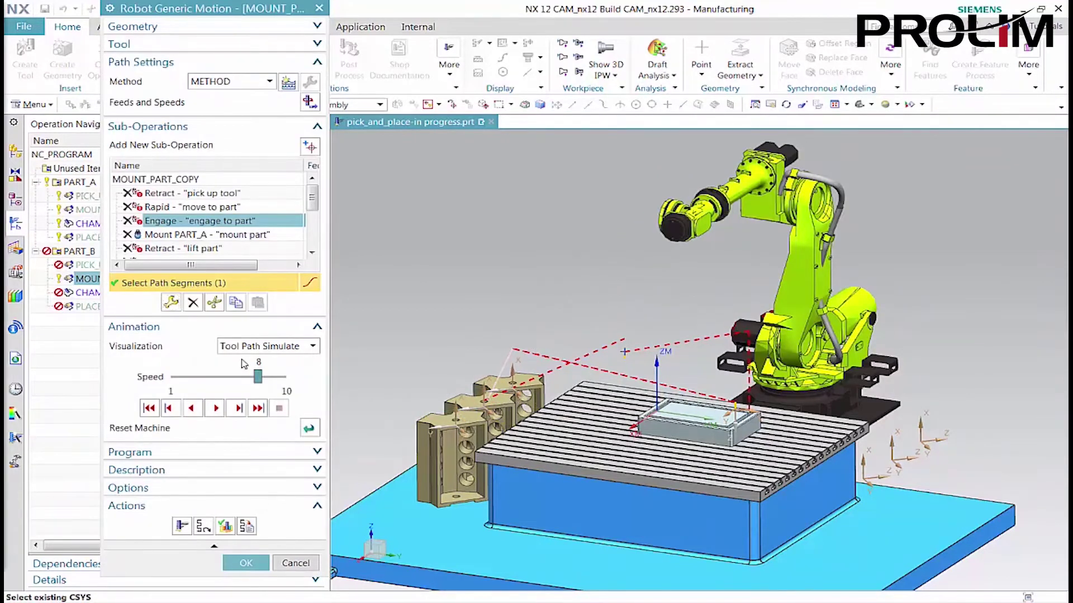
Step: Set the Mount sub-operation's Component To Pick to PART_B
click(229, 235)
click(170, 302)
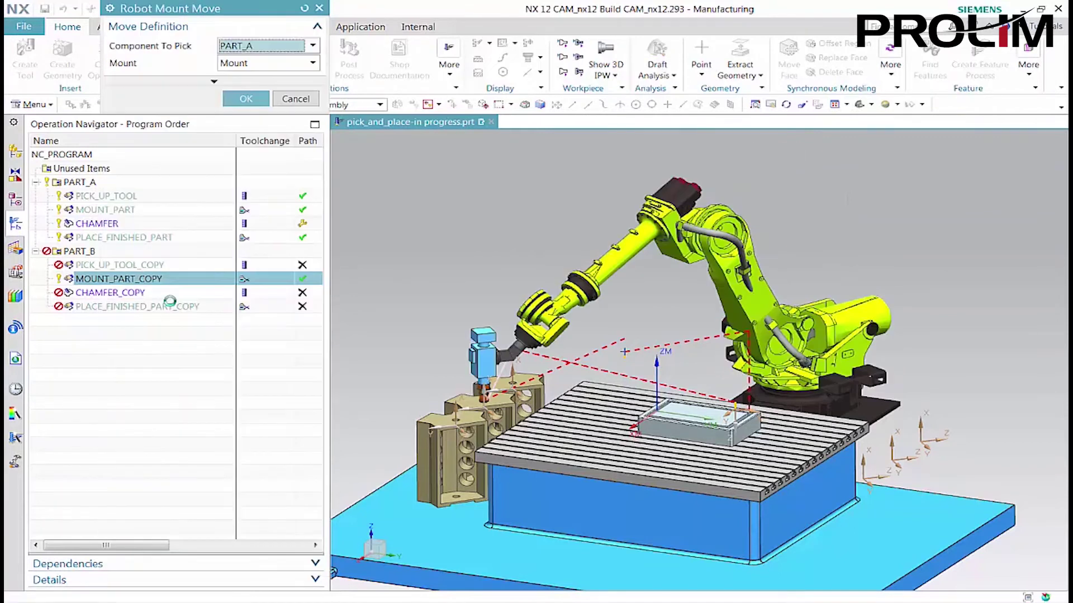
click(276, 46)
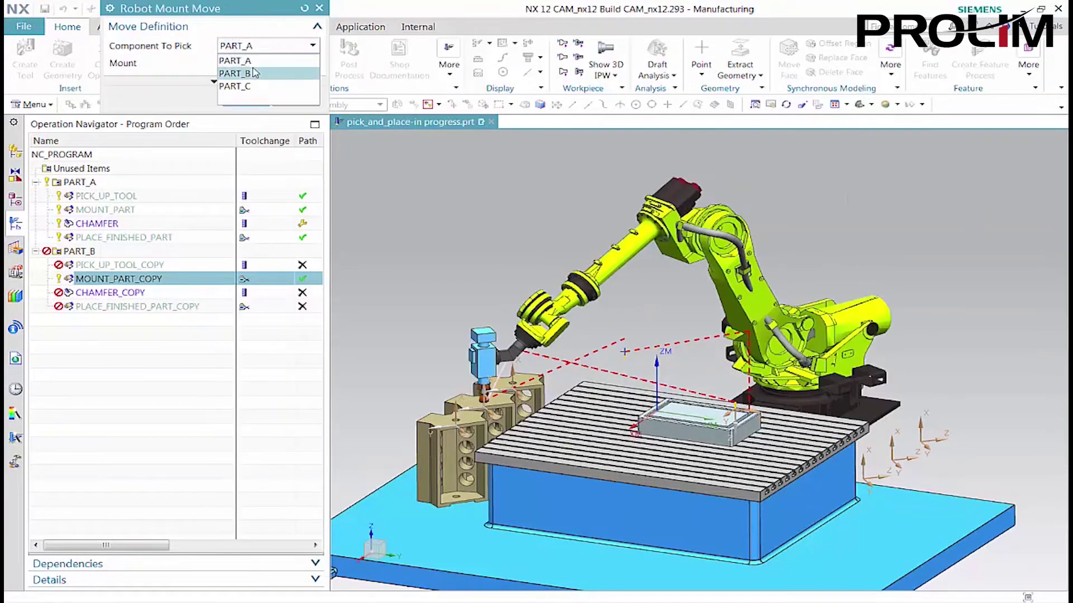
click(255, 73)
click(247, 99)
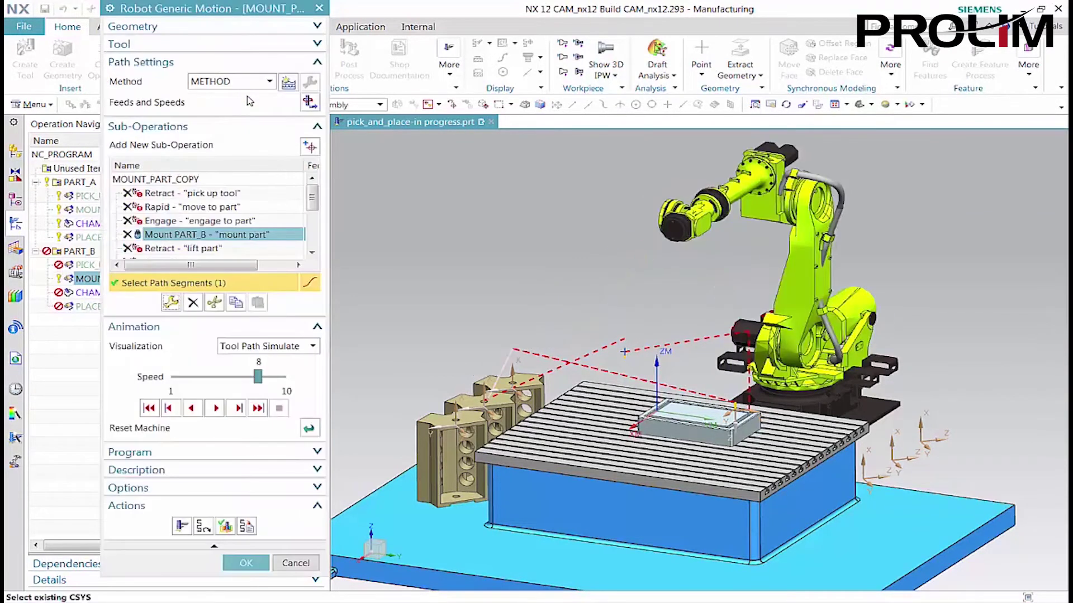
Step: Set the Unmount sub-operation to PART_B, then regenerate the mount operation's path
drag(312, 202, 312, 225)
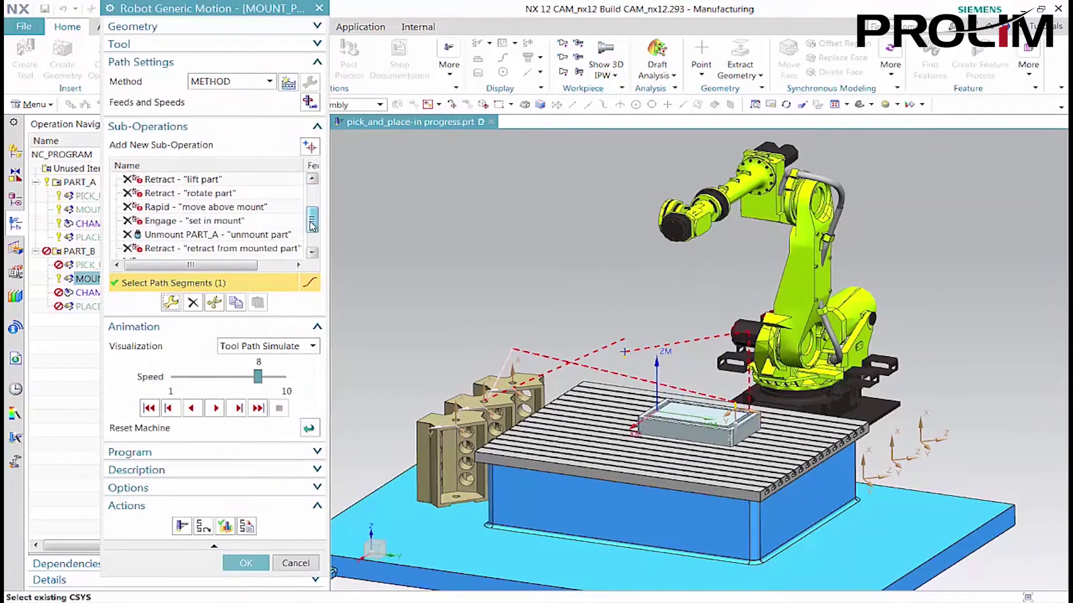
click(282, 236)
scroll(282, 237, up, 1)
click(171, 302)
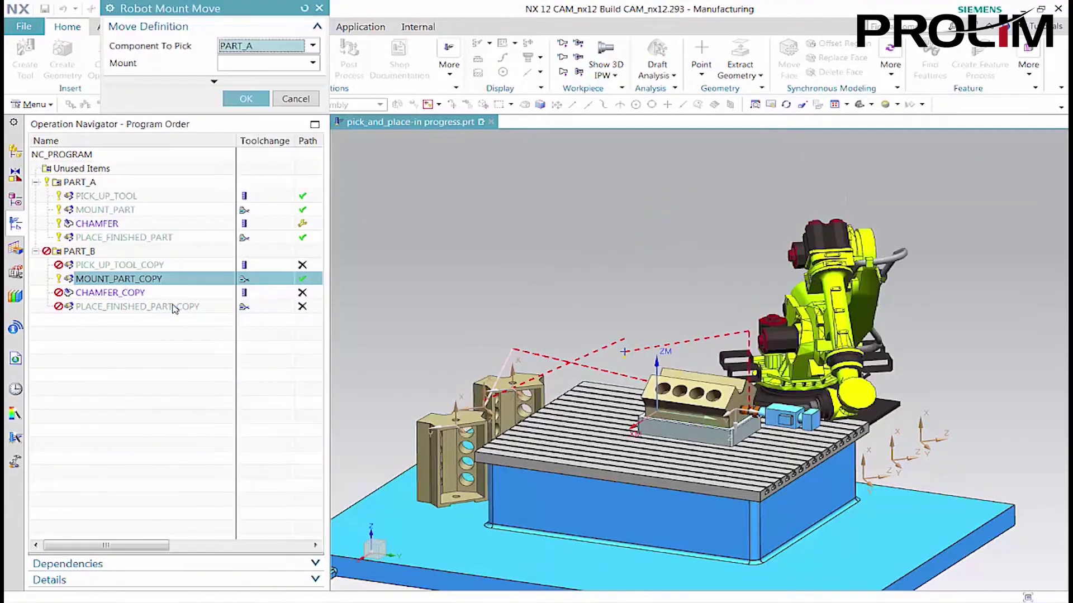
click(277, 47)
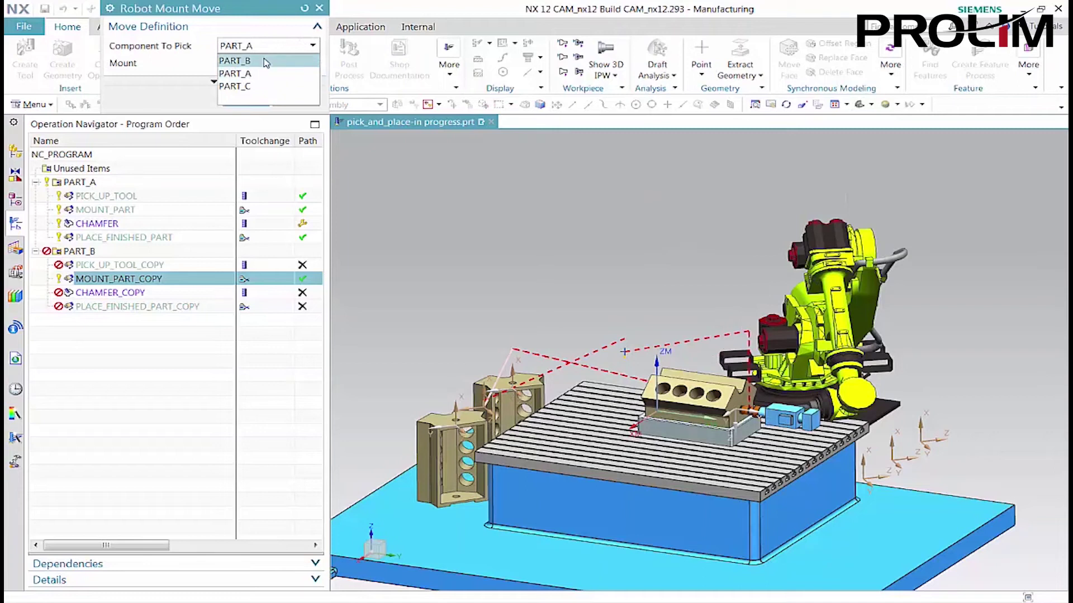
click(263, 61)
click(246, 99)
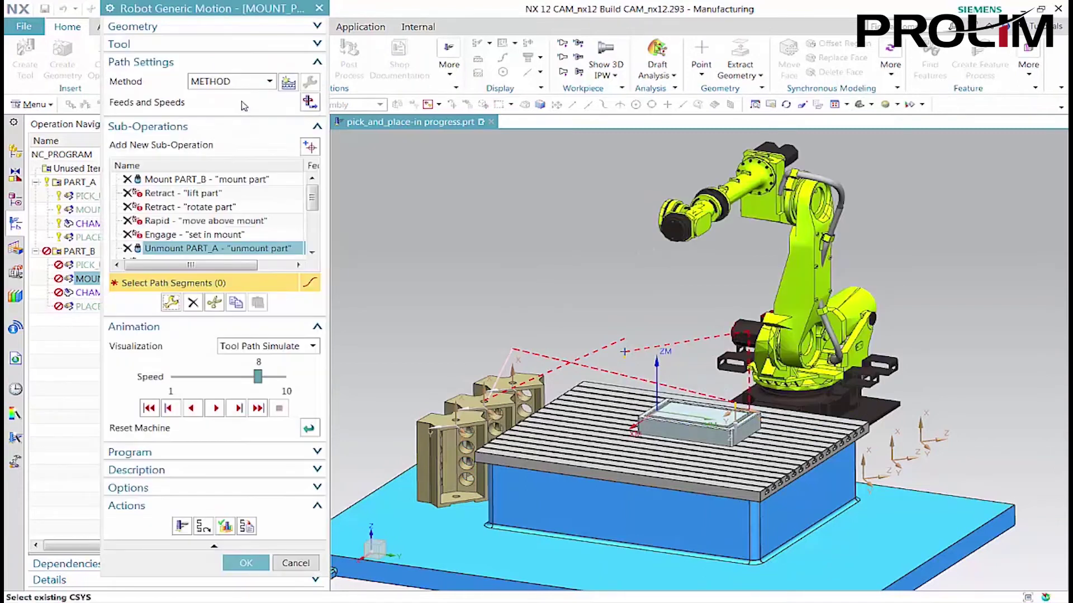
click(181, 527)
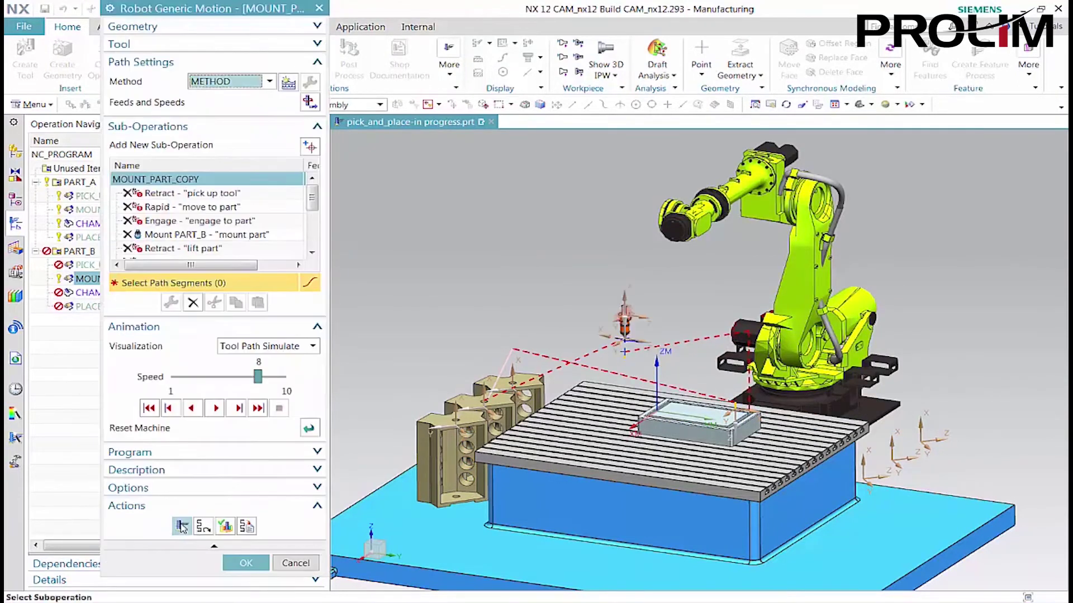
click(246, 563)
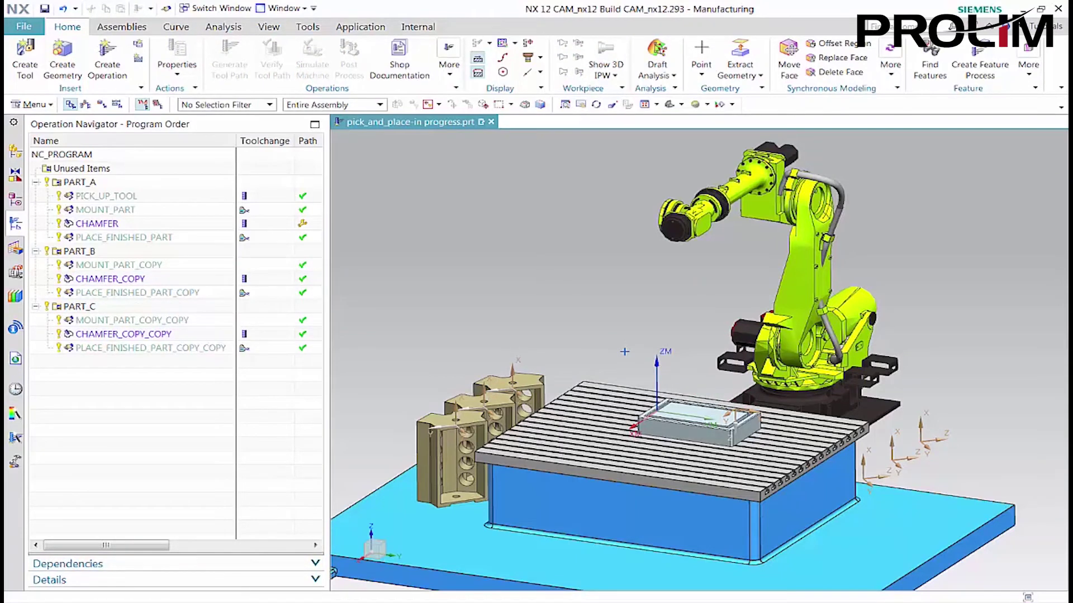
Step: Select NC_PROGRAM to review the generated PART_A, PART_B and PART_C operations
click(44, 156)
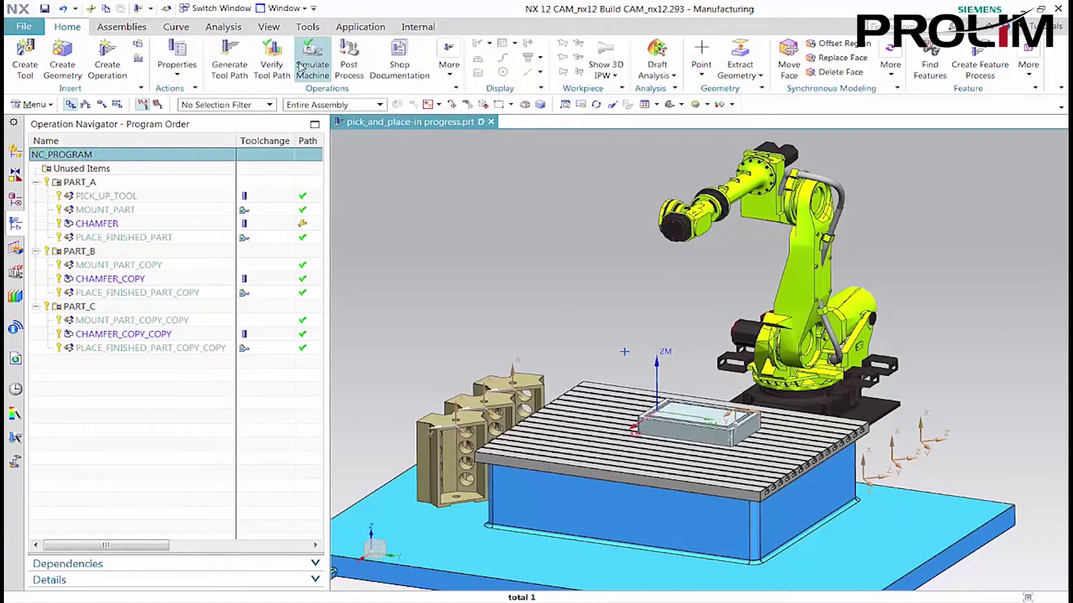